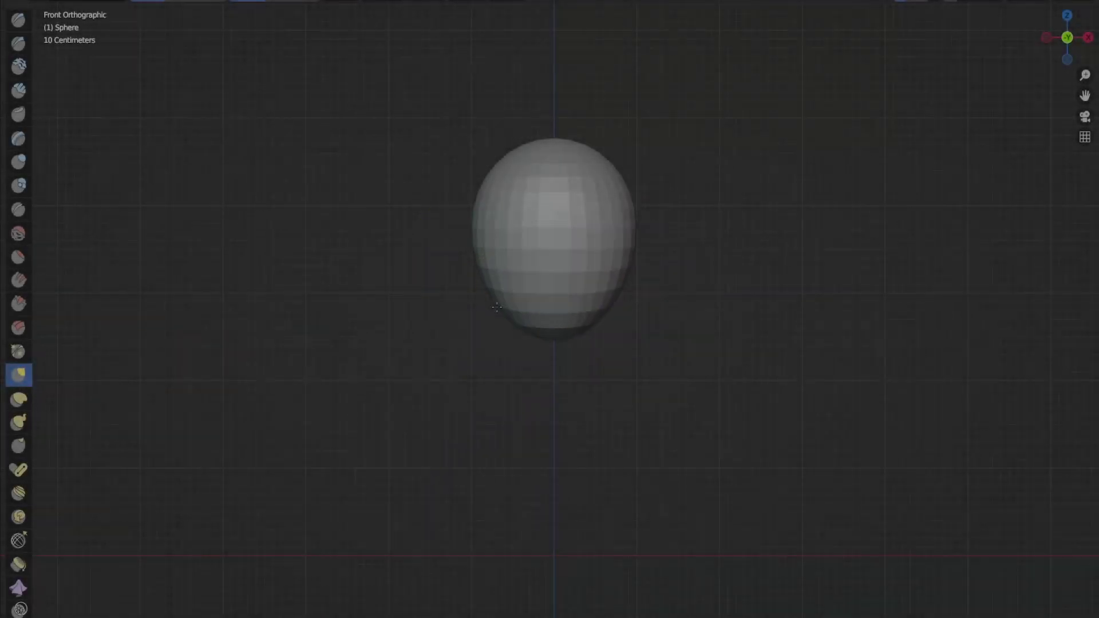
- Stretch the sphere into a tall egg shape, bulging the back of the head in side view
drag(496, 306, 545, 373)
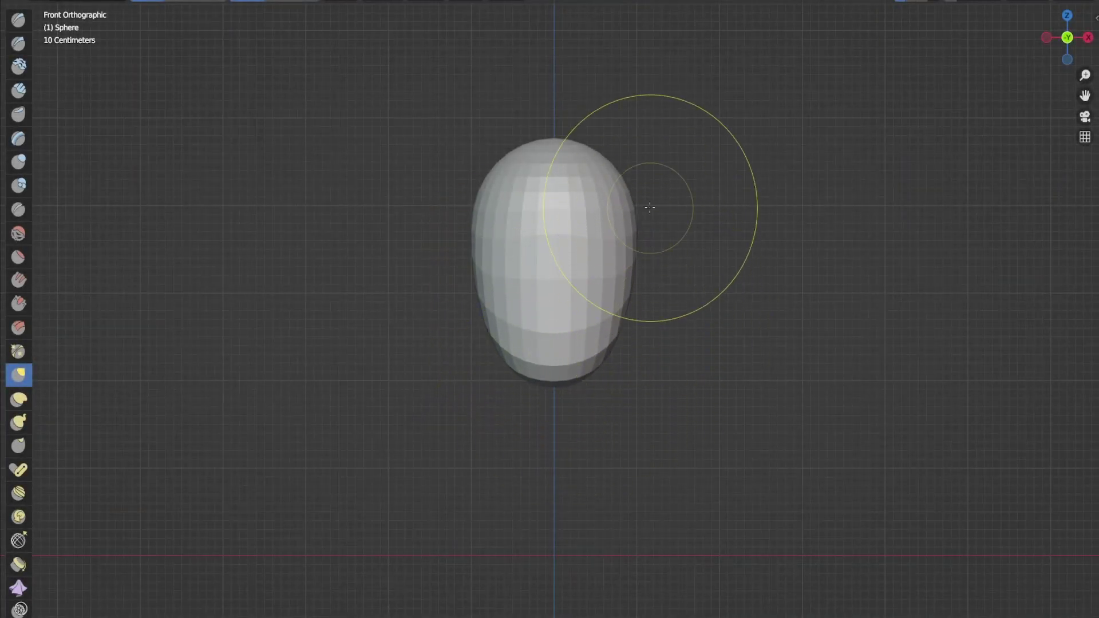
drag(692, 380, 662, 368)
key(grave)
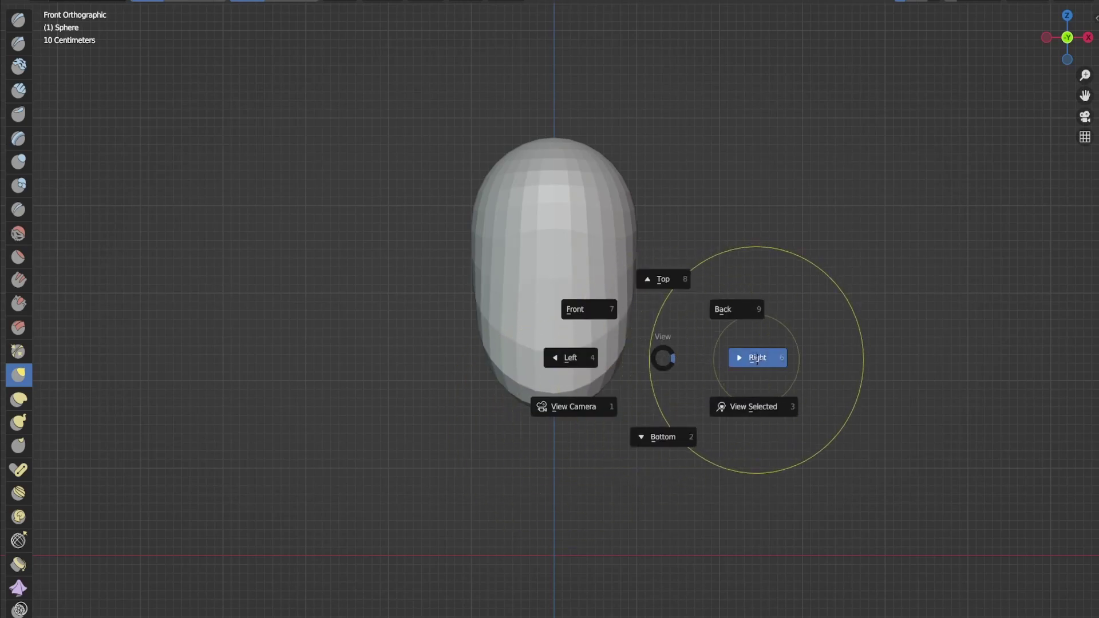
click(757, 359)
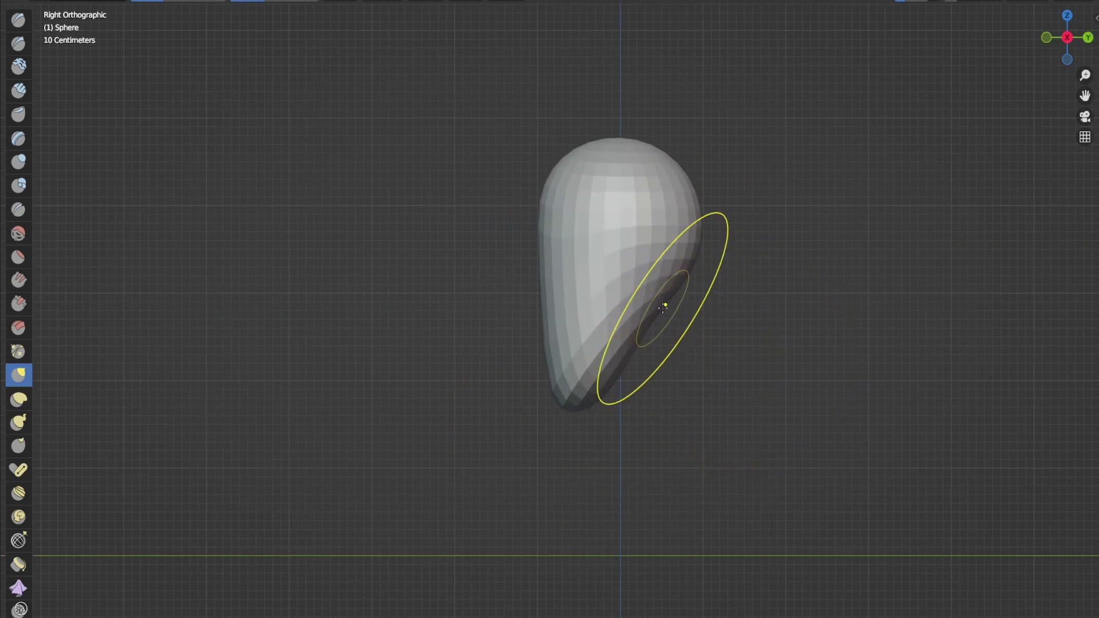
mouse_move(662, 302)
mouse_down()
mouse_move(531, 303)
mouse_move(682, 318)
mouse_up()
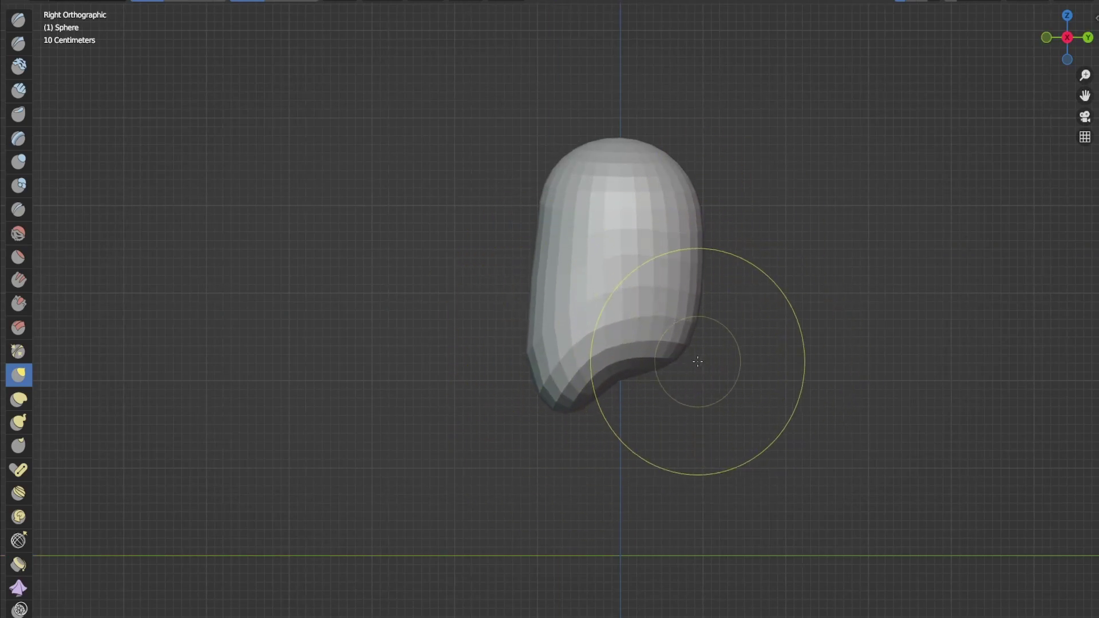
shift+middle_drag(699, 360, 727, 309)
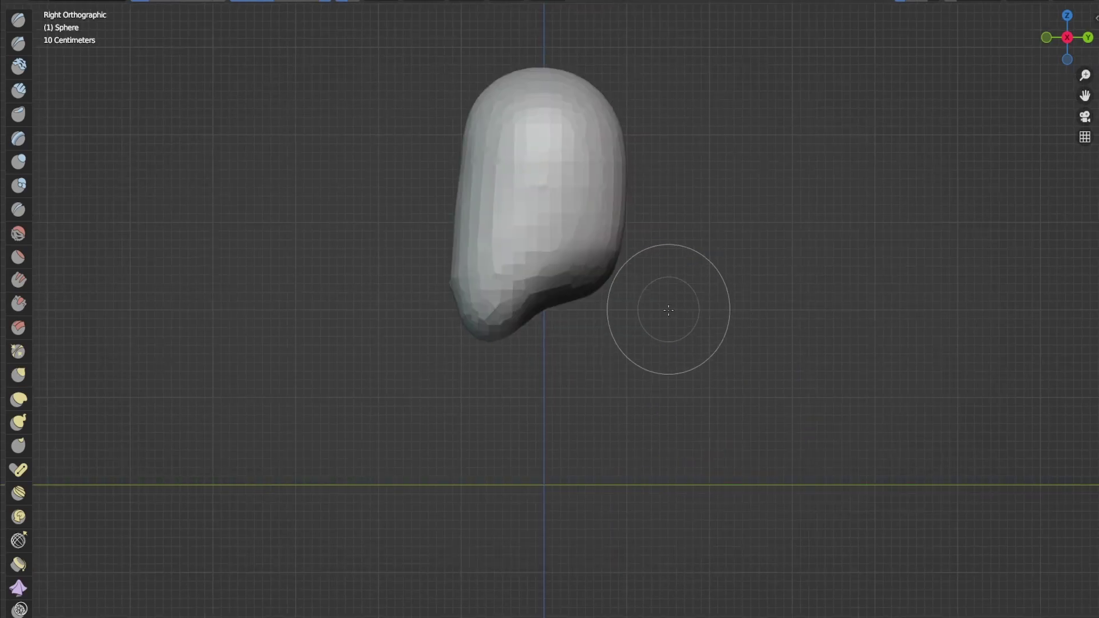
- Pull the lower mesh far down with the Grab brush to form a long neck
key(g)
drag(579, 310, 645, 383)
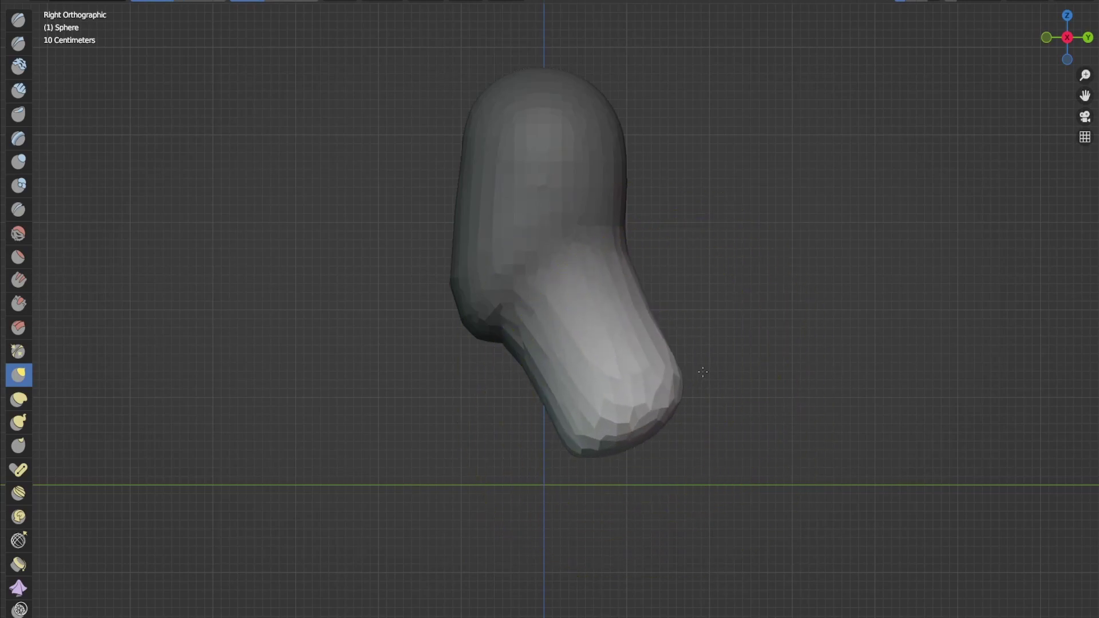
mouse_move(644, 382)
mouse_down()
mouse_move(797, 460)
mouse_move(1030, 550)
mouse_up()
key(KP_1)
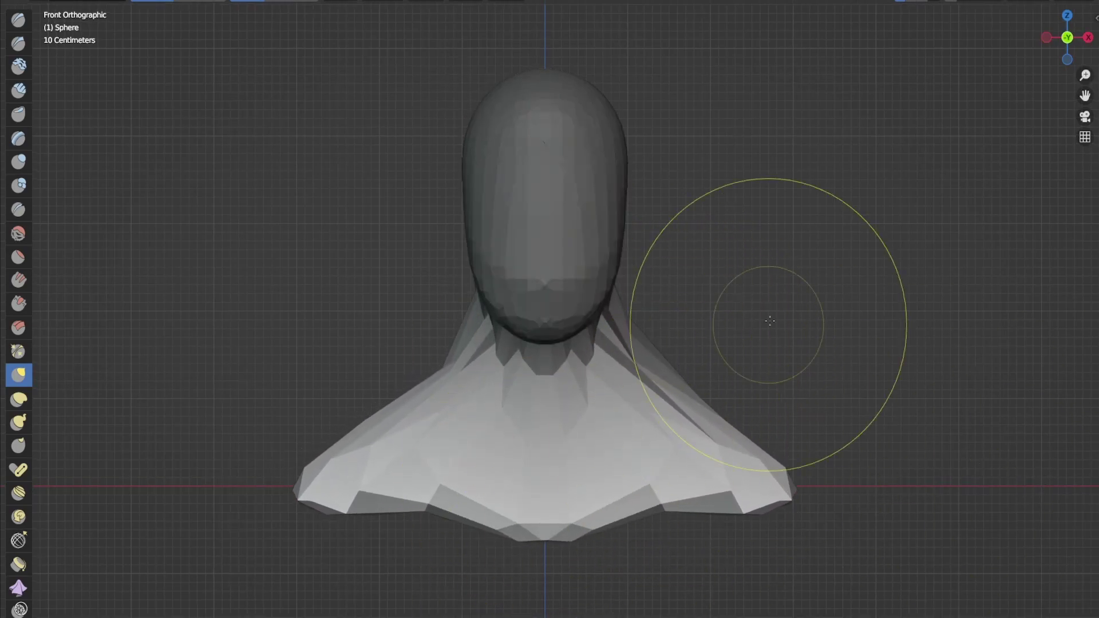
scroll(768, 319, down, 3)
- Voxel remesh, smooth the neck into the shoulders, and carve a horizontal mouth groove
drag(544, 442, 562, 534)
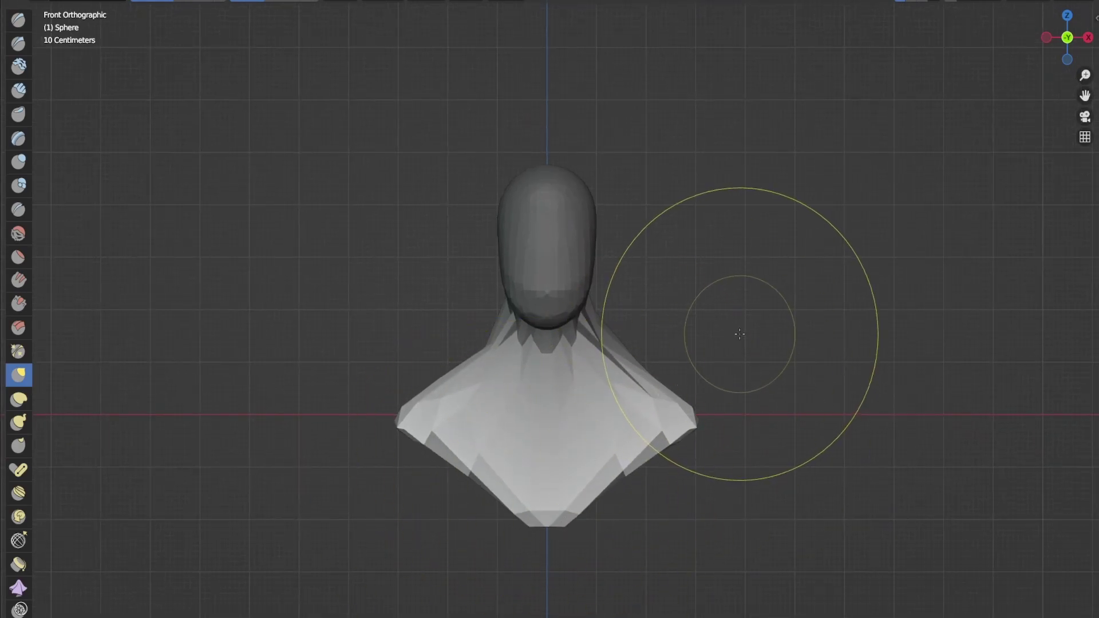
key(ctrl+r)
scroll(601, 275, up, 1)
mouse_move(589, 323)
mouse_down()
mouse_move(562, 287)
mouse_move(651, 270)
mouse_move(644, 289)
mouse_move(619, 258)
mouse_move(687, 343)
mouse_move(736, 307)
mouse_up()
click(19, 43)
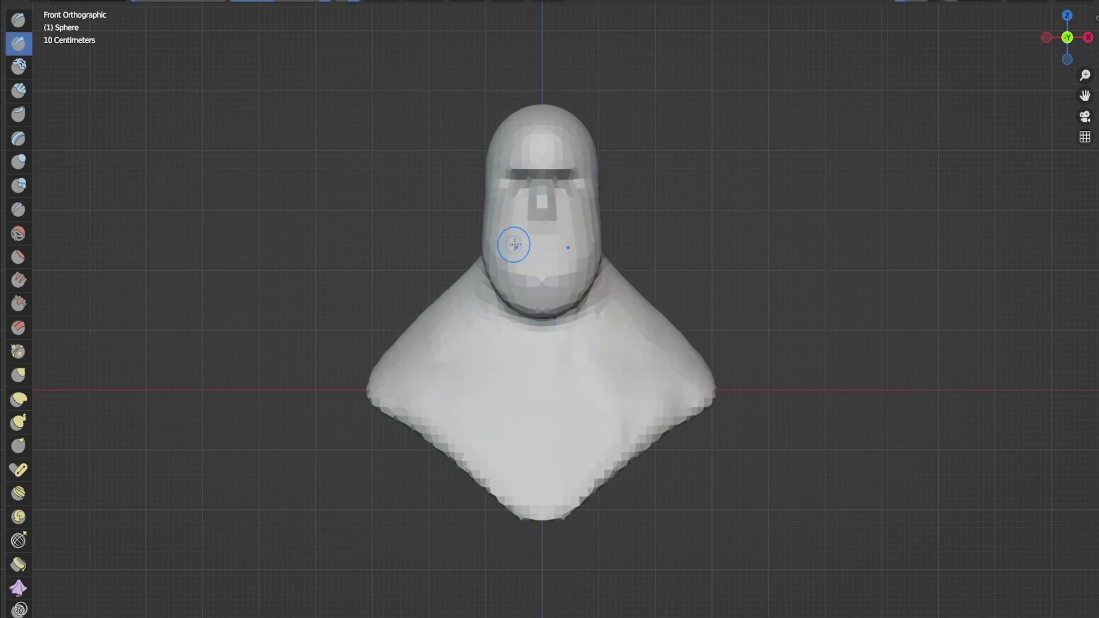
drag(554, 250, 592, 251)
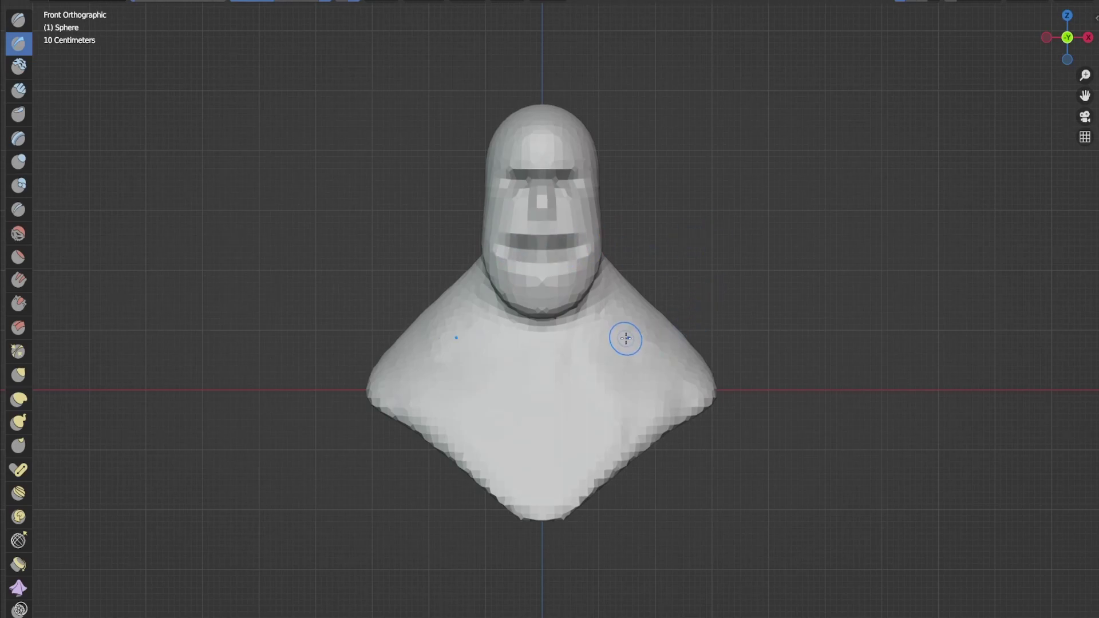
- Reshape the neck and top of the head, then carve grooves along the face sides
drag(589, 346, 549, 344)
scroll(628, 163, up, 3)
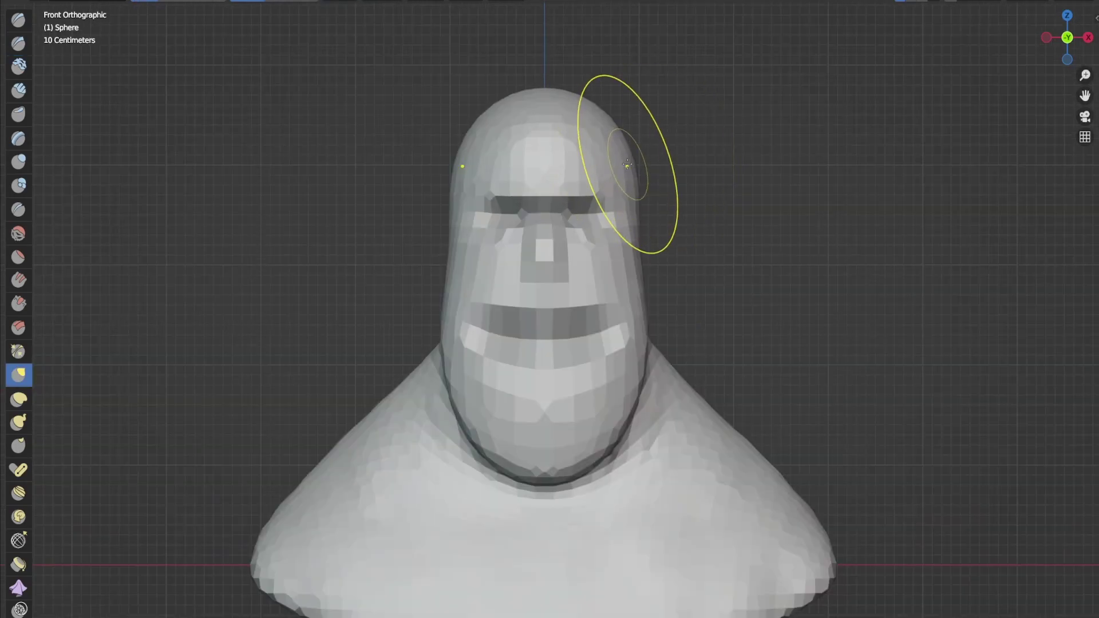
drag(552, 93, 560, 69)
click(19, 42)
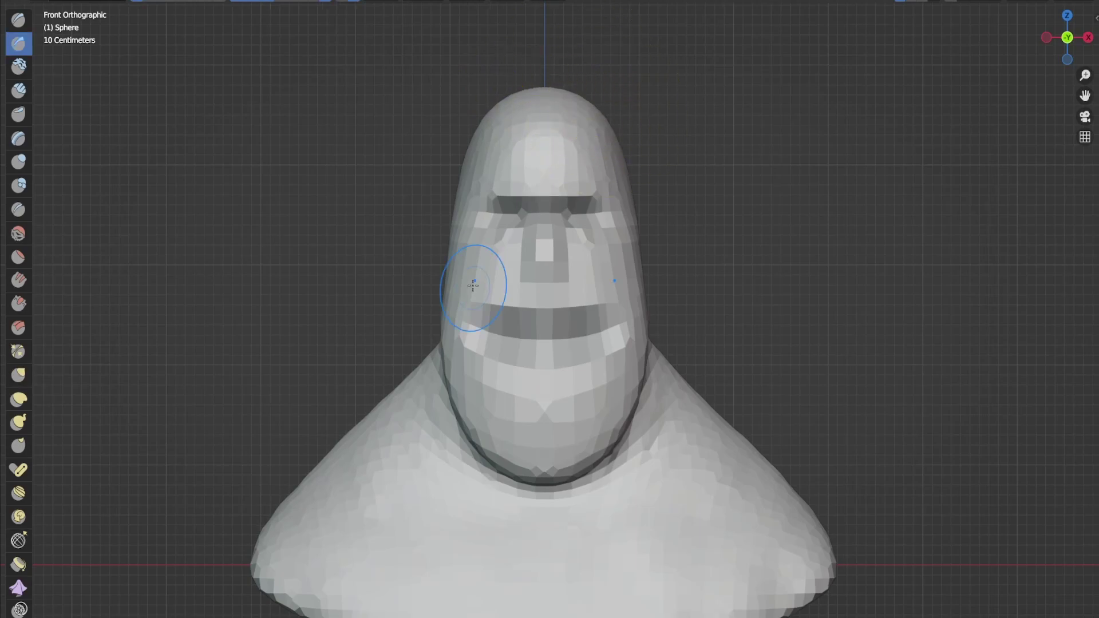
drag(466, 290, 481, 258)
scroll(811, 244, down, 1)
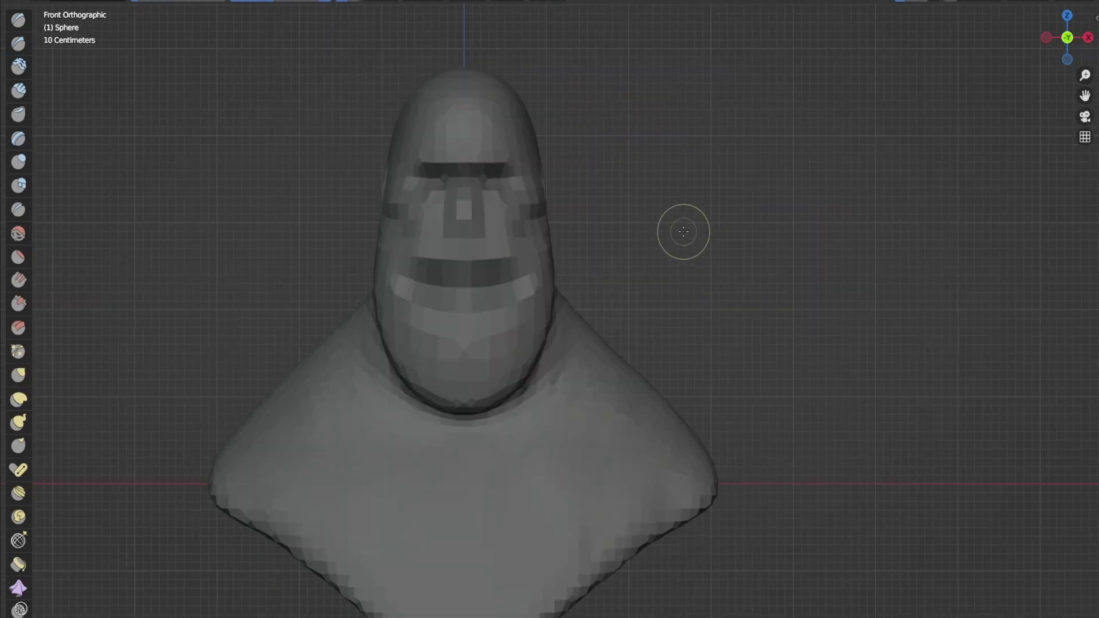
- Pull pointed ears out from the head sides and check them from side and three-quarter views
key(g)
drag(536, 193, 559, 198)
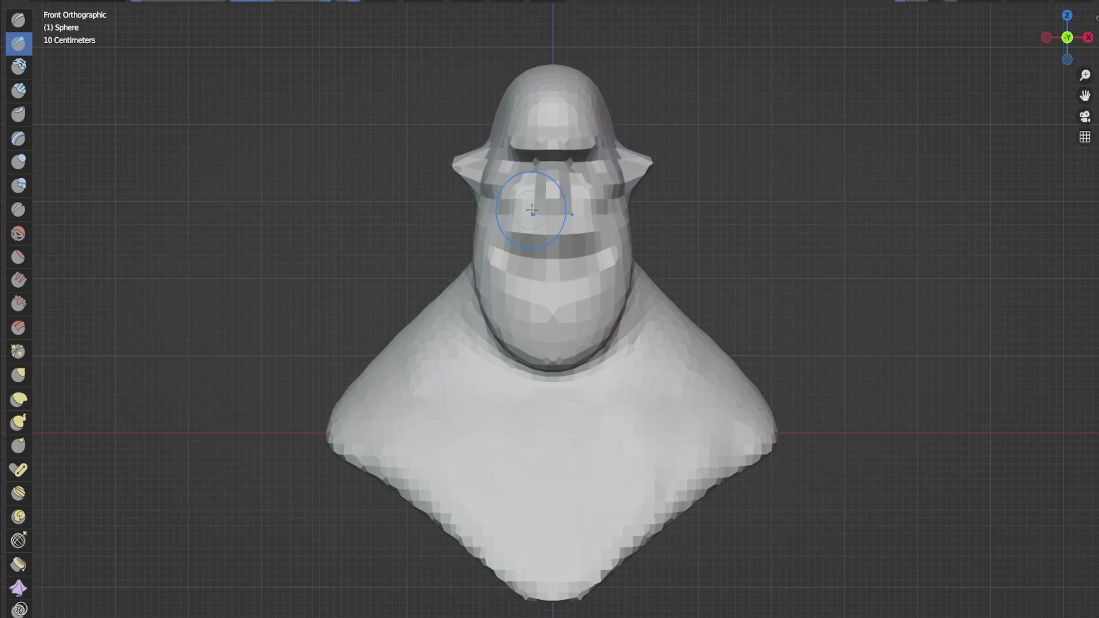
middle_drag(532, 208, 488, 254)
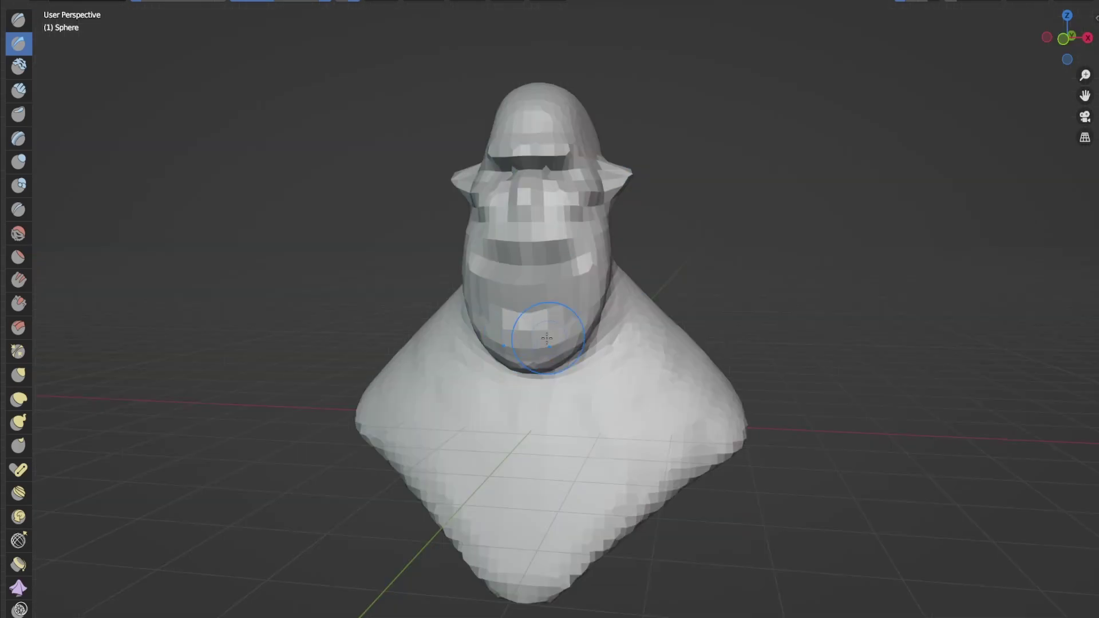
key(g)
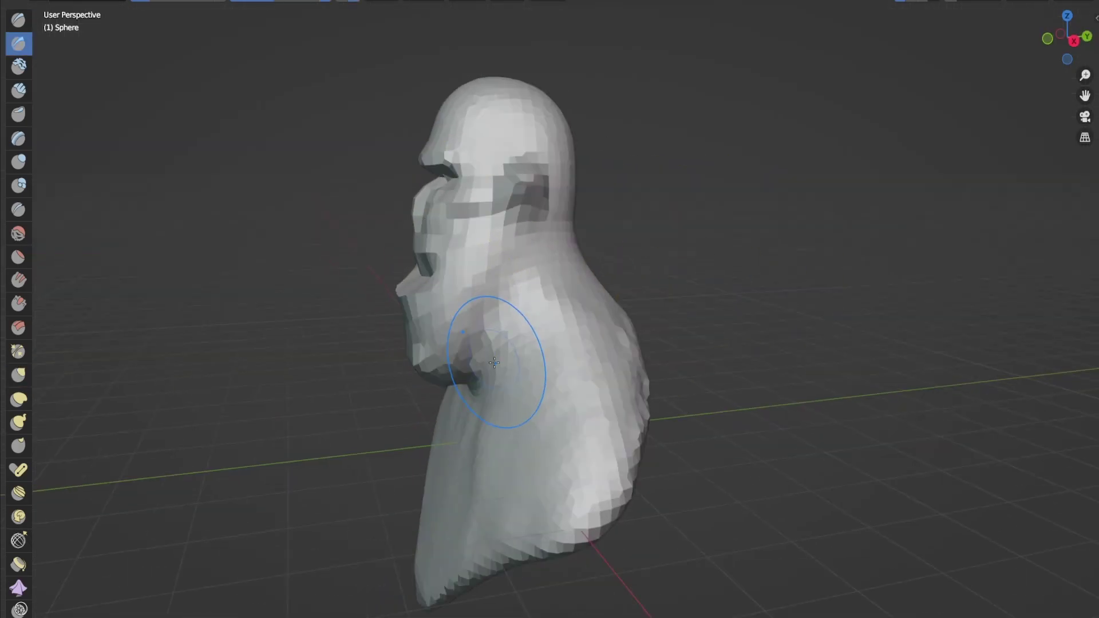
middle_drag(591, 299, 497, 450)
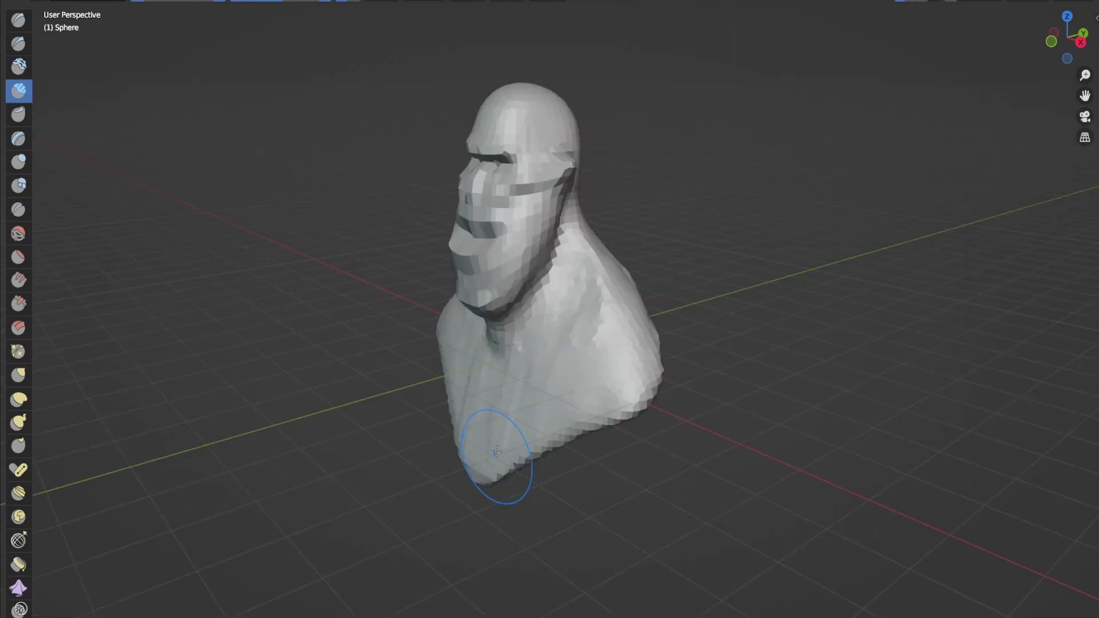
- In front view, push the mouth area upward to start the lips
key(KP_1)
key(g)
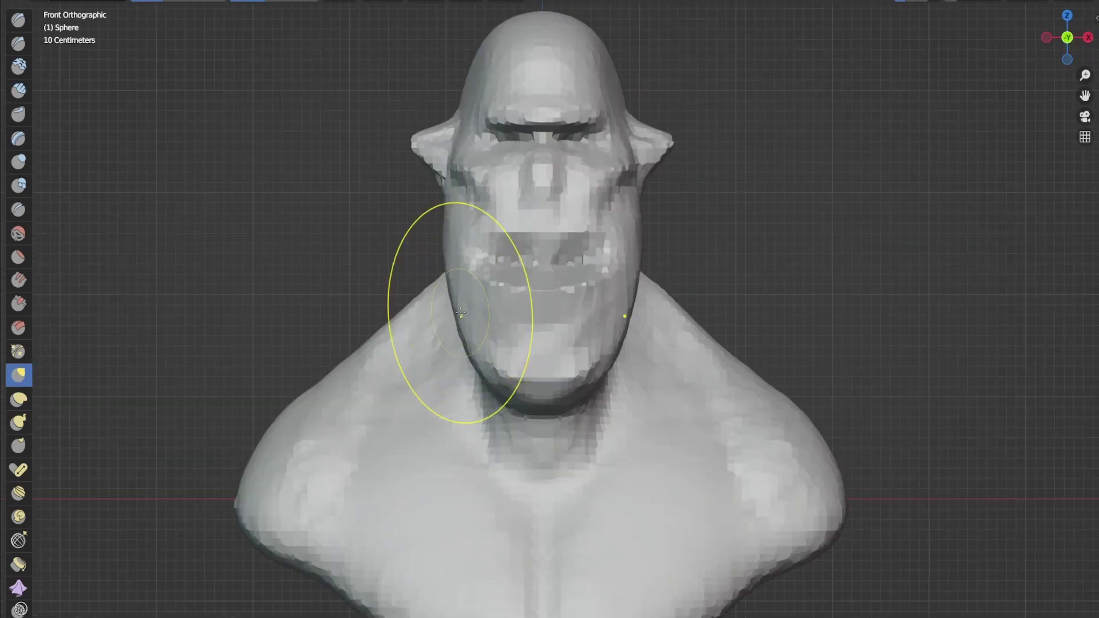
drag(535, 292, 536, 278)
key(c)
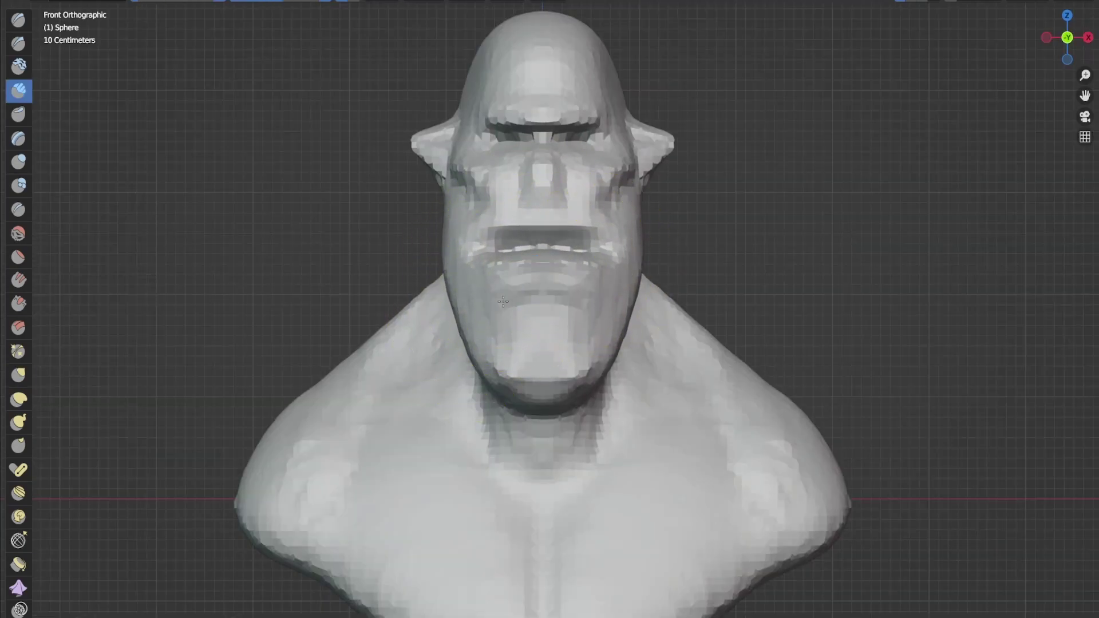
- Pull the nose out into a protruding shape from the right-side view
key(g)
mouse_move(599, 293)
middle_down()
mouse_move(564, 197)
mouse_move(613, 246)
mouse_move(556, 207)
middle_up()
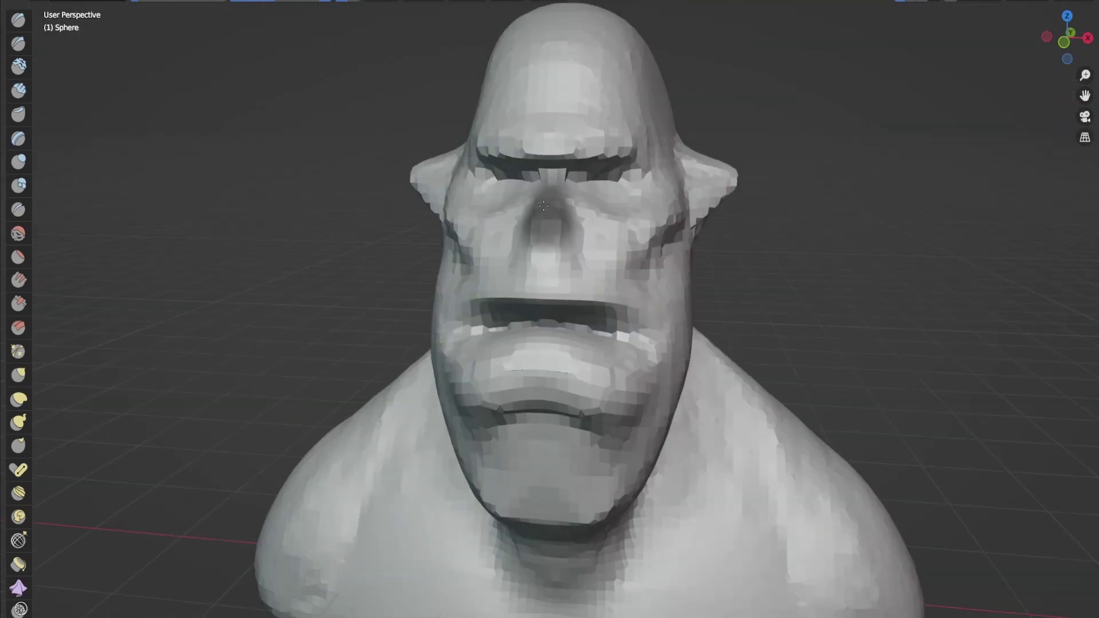
key(KP_3)
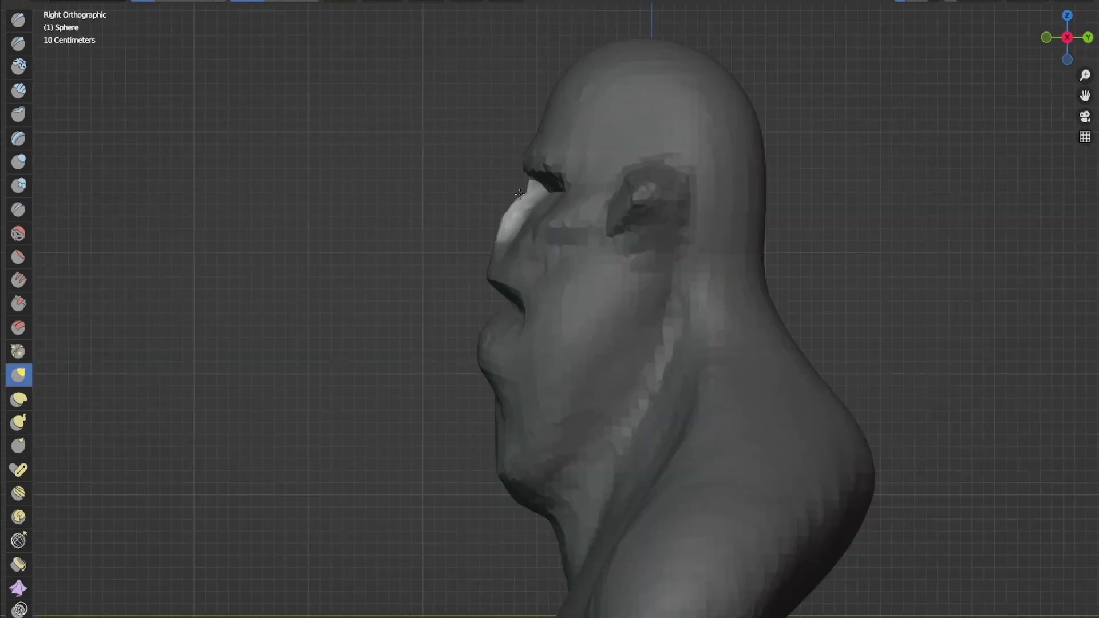
drag(514, 206, 530, 187)
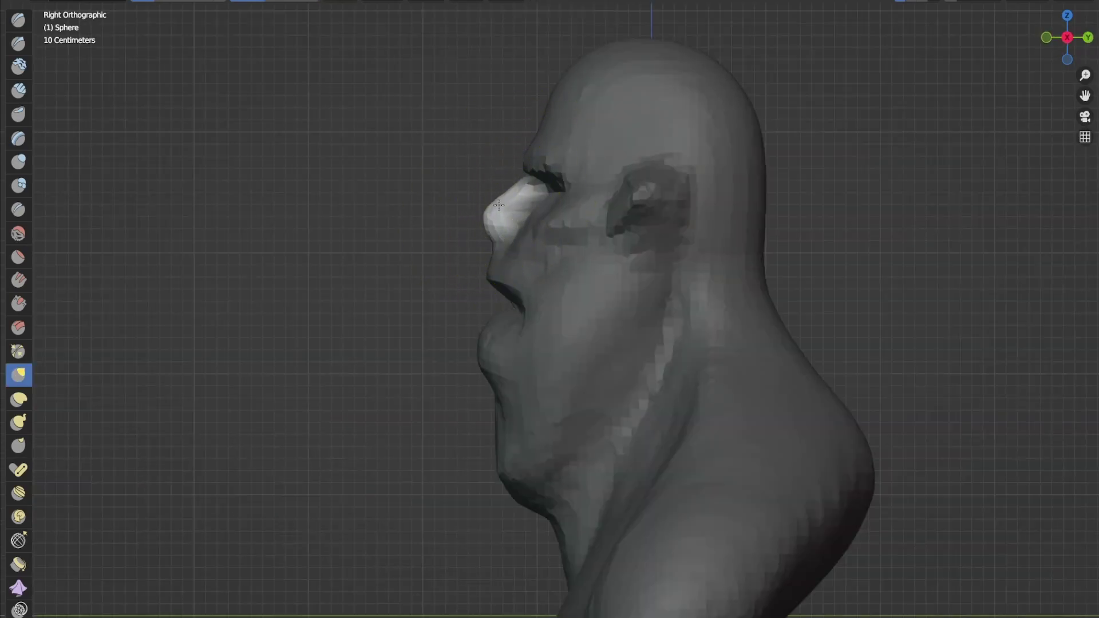
key(KP_1)
key(x)
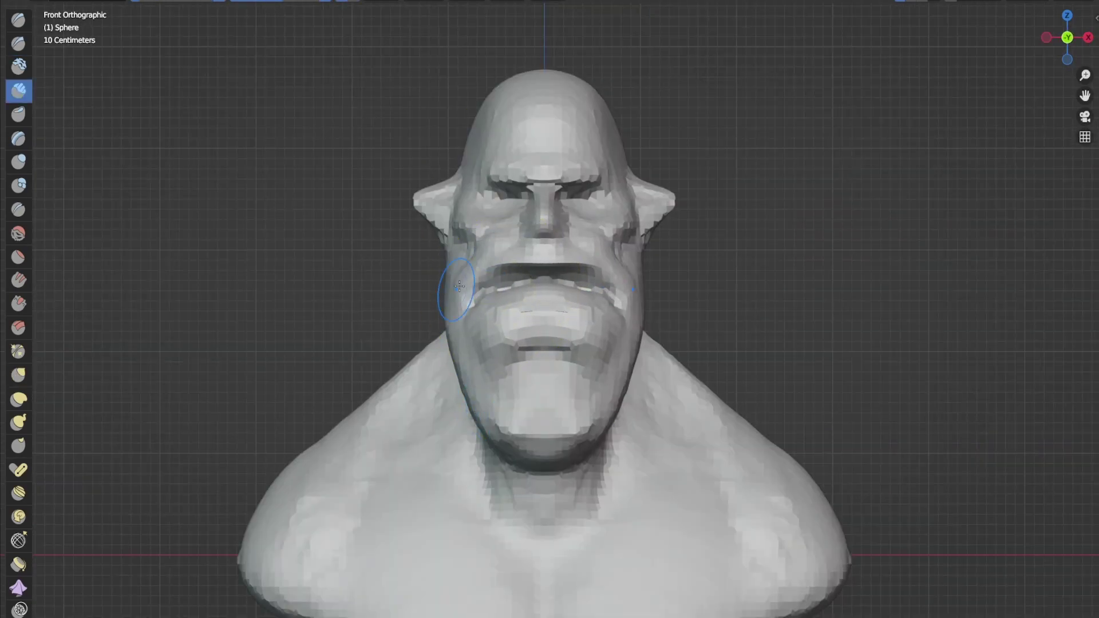
key(g)
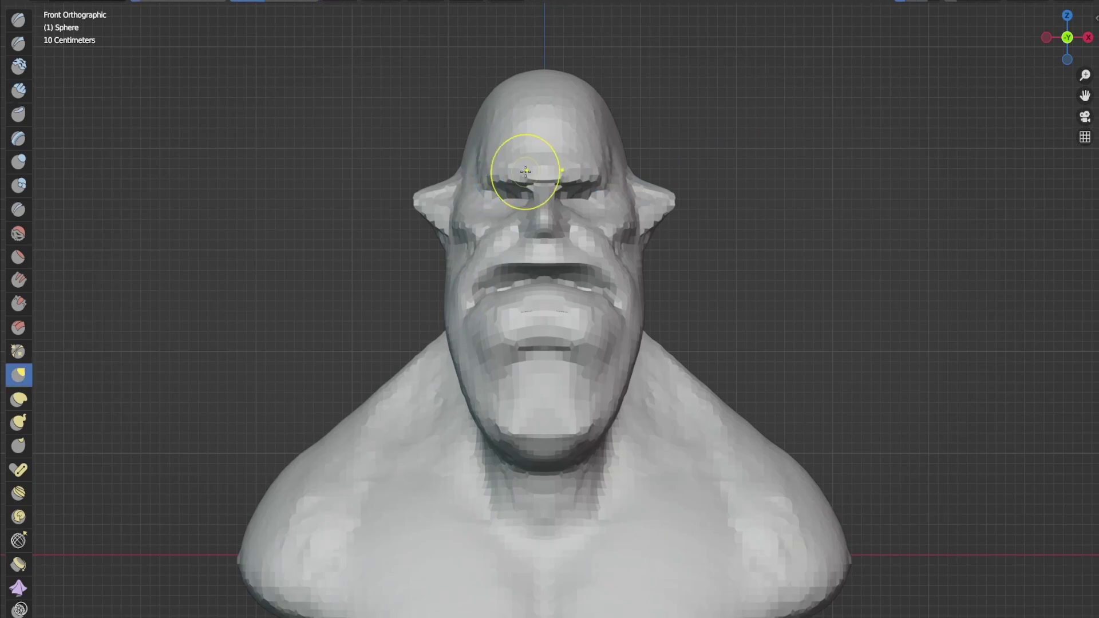
- Frown the brow, then position the eye sphere in its socket along X using X-ray
drag(528, 173, 533, 187)
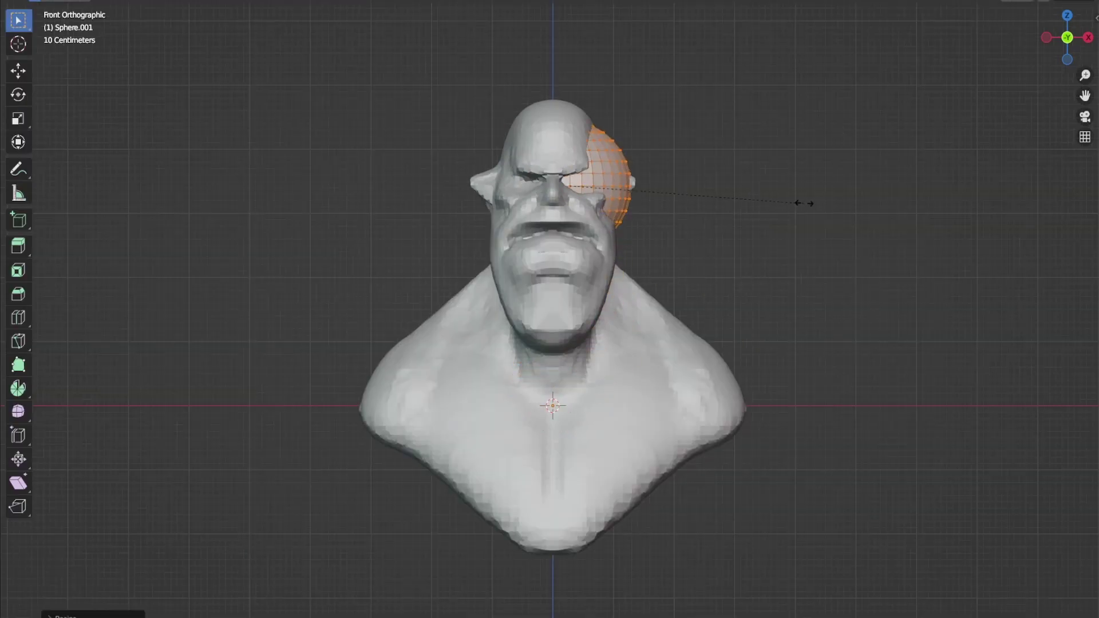
key(alt+z)
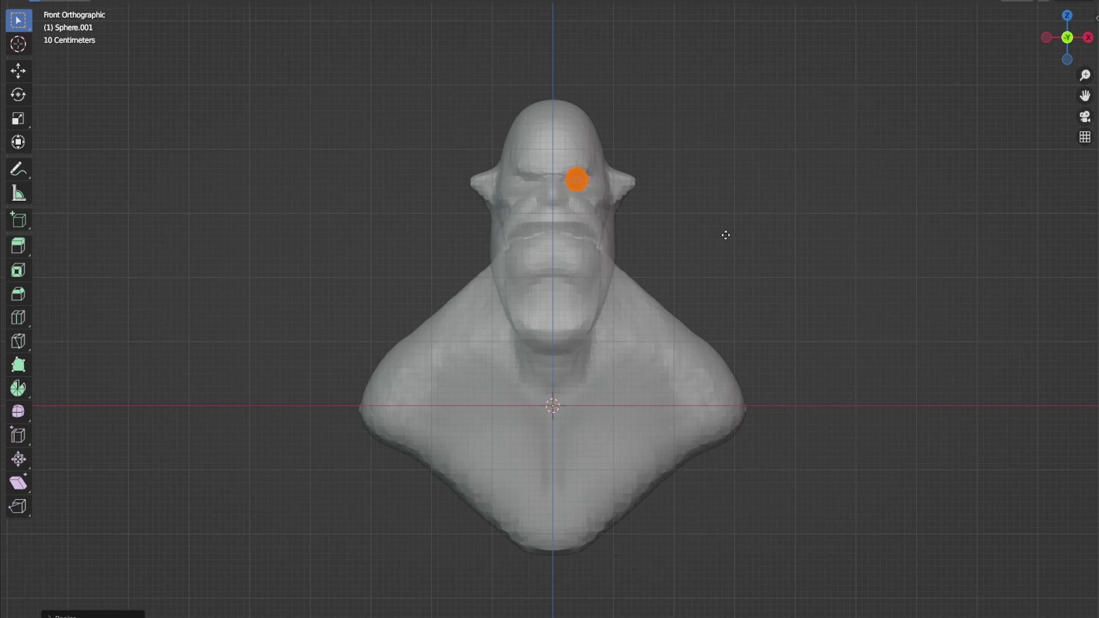
key(KP_3)
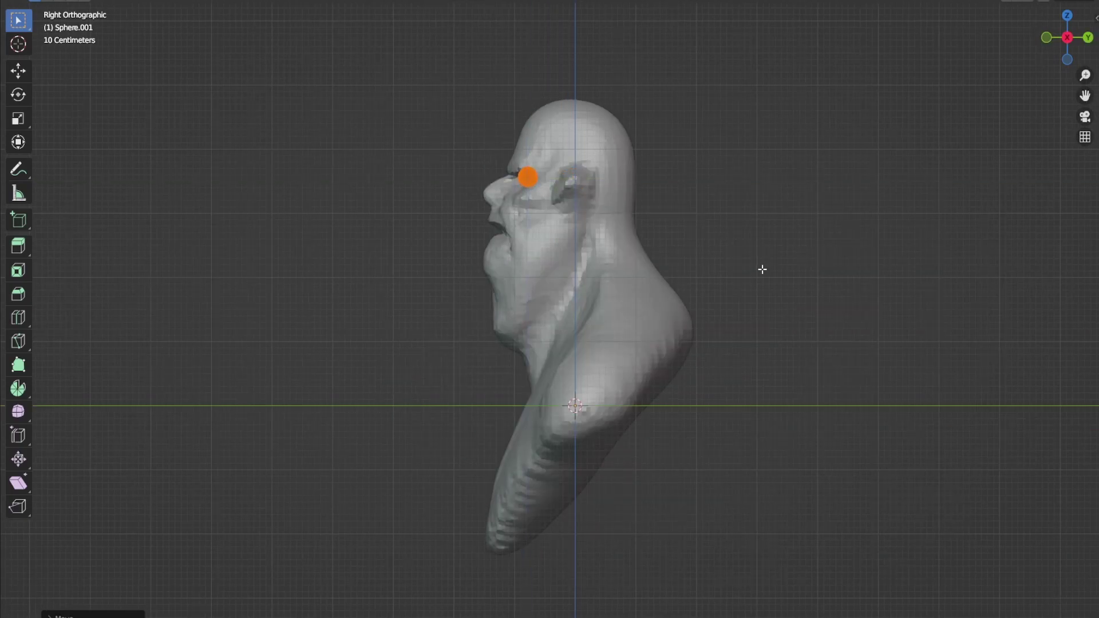
key(KP_1)
key(alt+z)
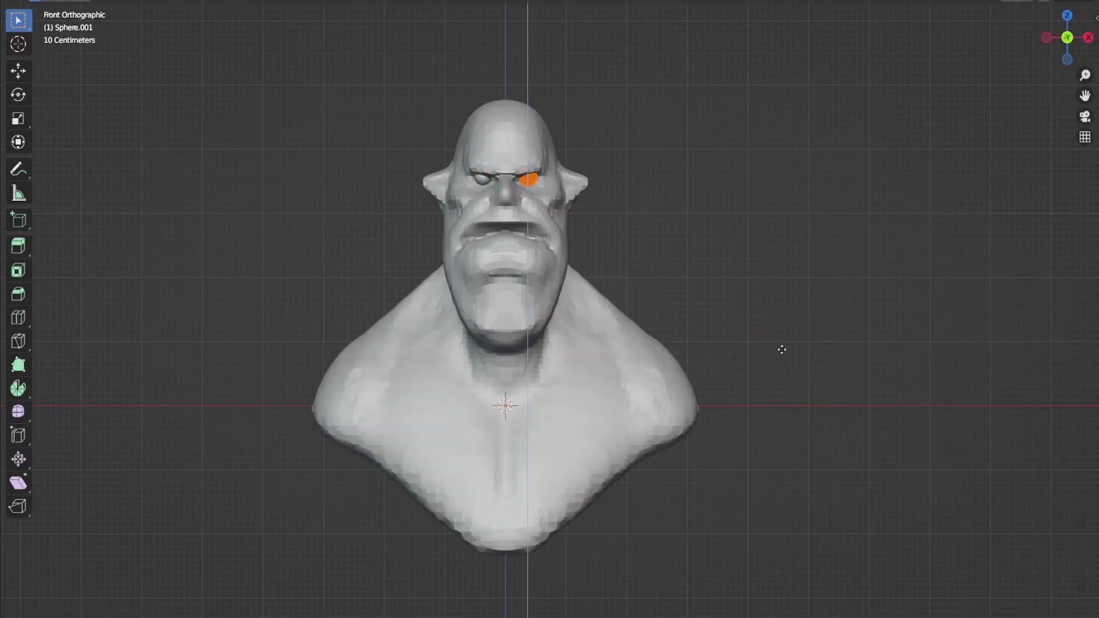
key(x)
click(776, 350)
- Duplicate the sphere as a tusk and move it along Y to the mouth corner
key(shift+d)
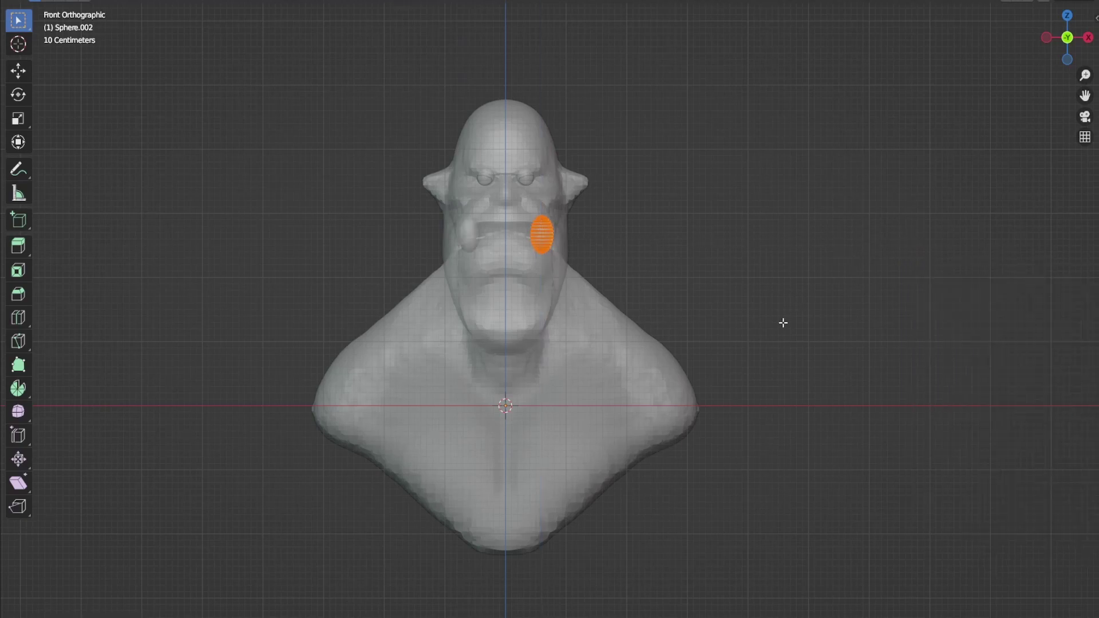
key(KP_3)
key(y)
click(798, 396)
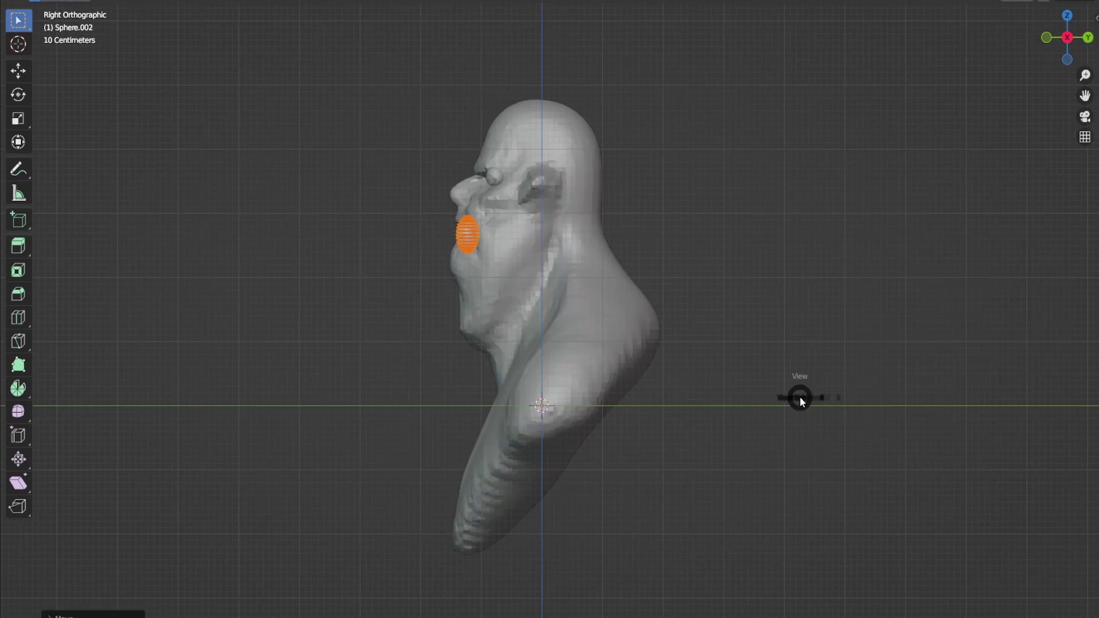
key(KP_1)
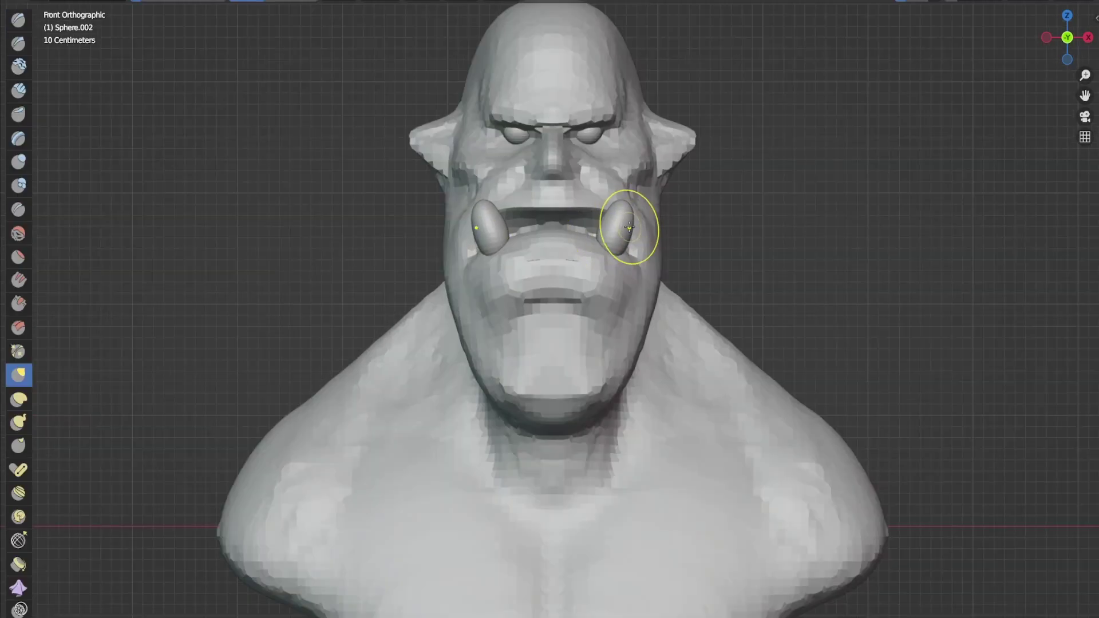
- Sculpt the tusks into points, then reshape the head between nose and upper lip
drag(628, 228, 624, 253)
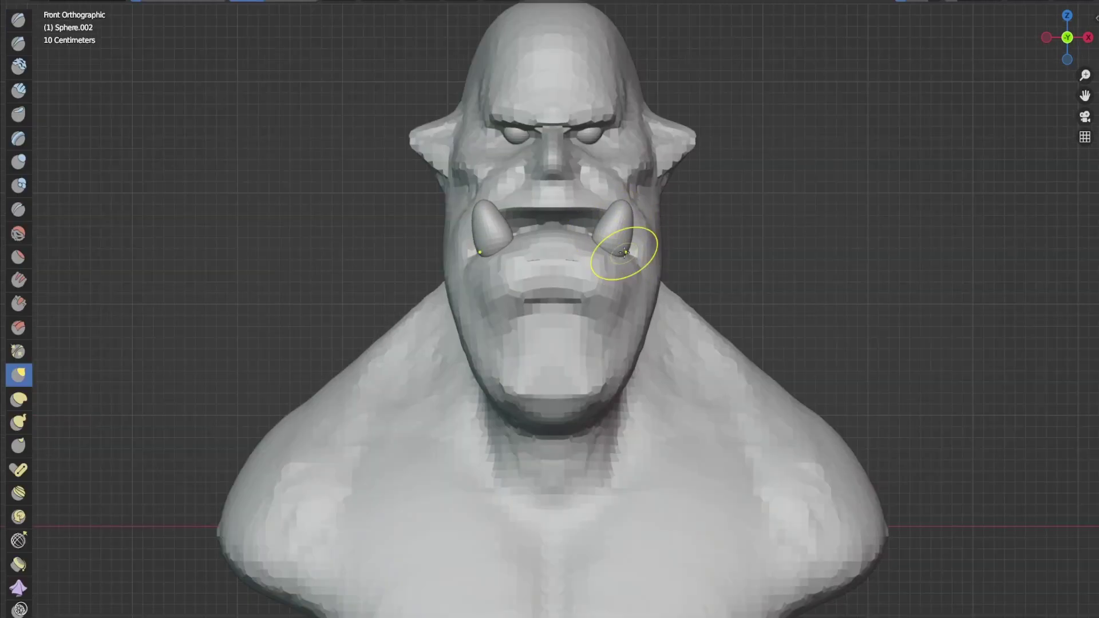
key(alt+q)
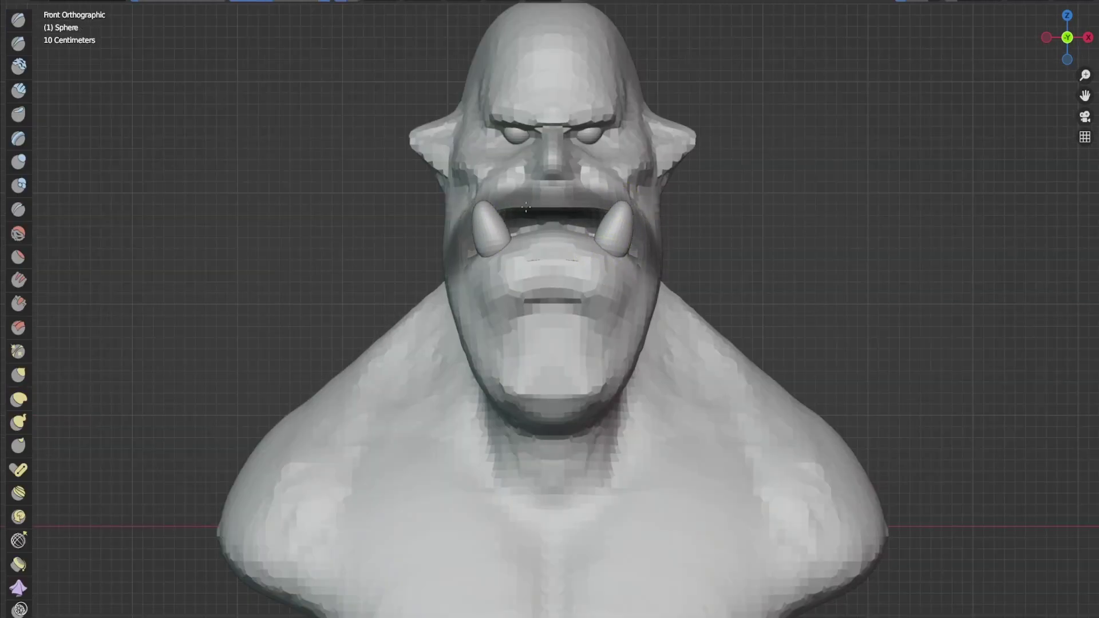
click(485, 200)
drag(484, 200, 539, 170)
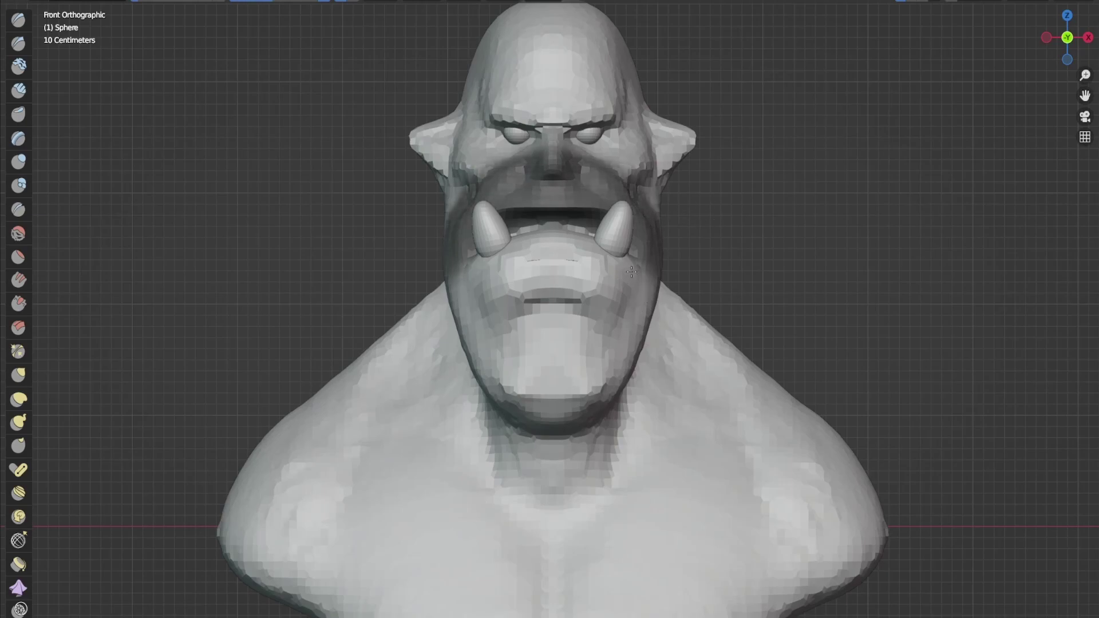
- Grab the lower lip up over the tusks and pull the ear into a point
key(g)
drag(559, 293, 504, 246)
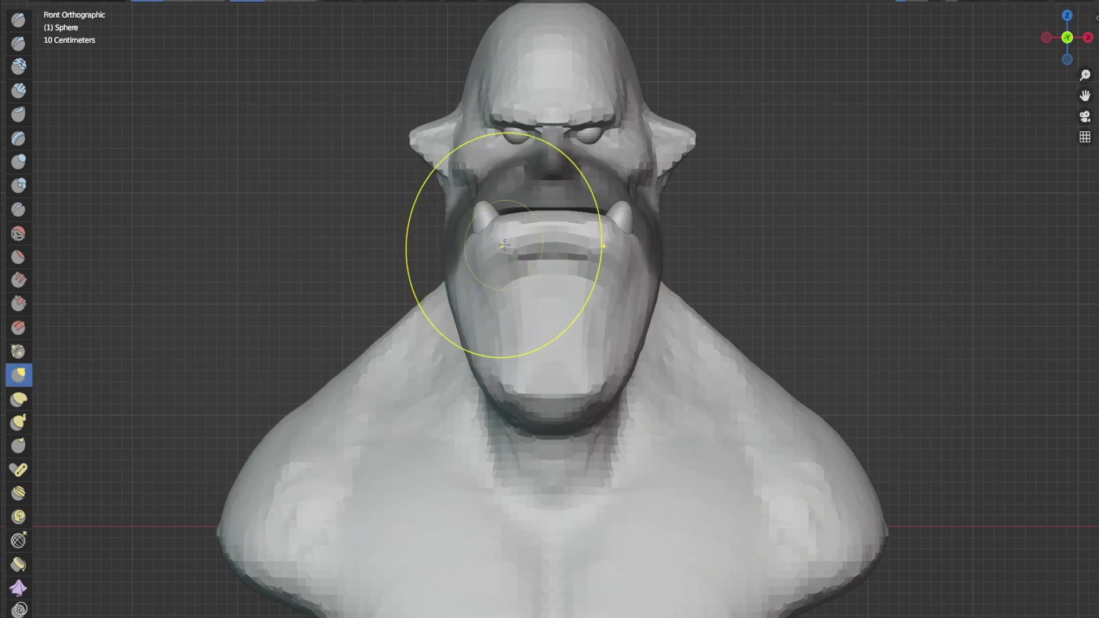
mouse_move(504, 246)
middle_down()
mouse_move(581, 270)
mouse_move(569, 315)
mouse_move(484, 296)
middle_up()
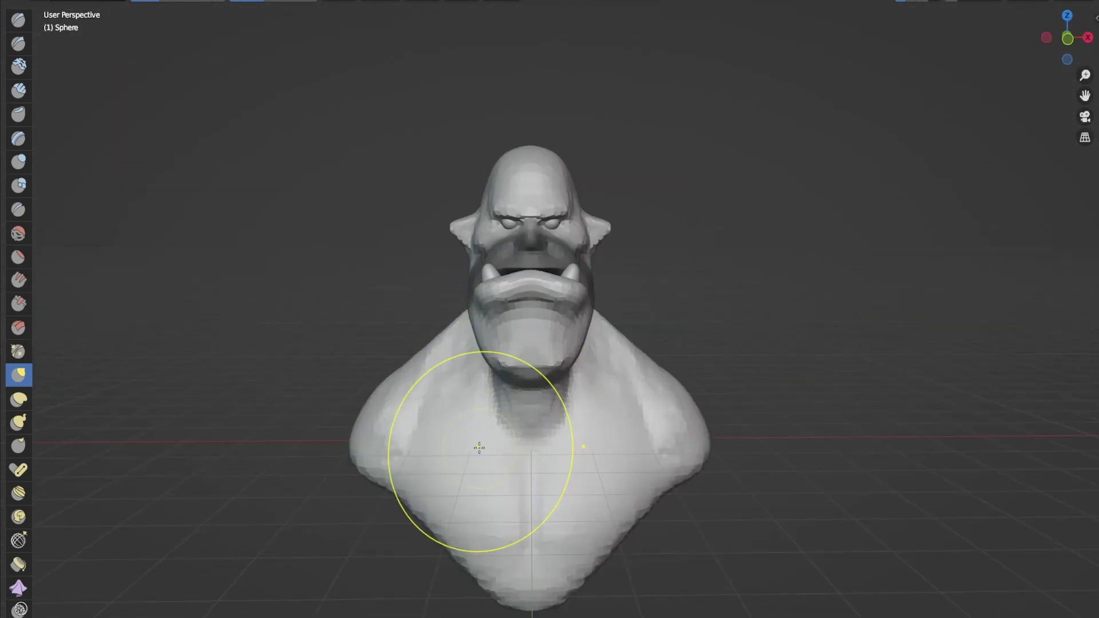
mouse_move(479, 450)
middle_down()
mouse_move(705, 214)
mouse_move(682, 199)
middle_up()
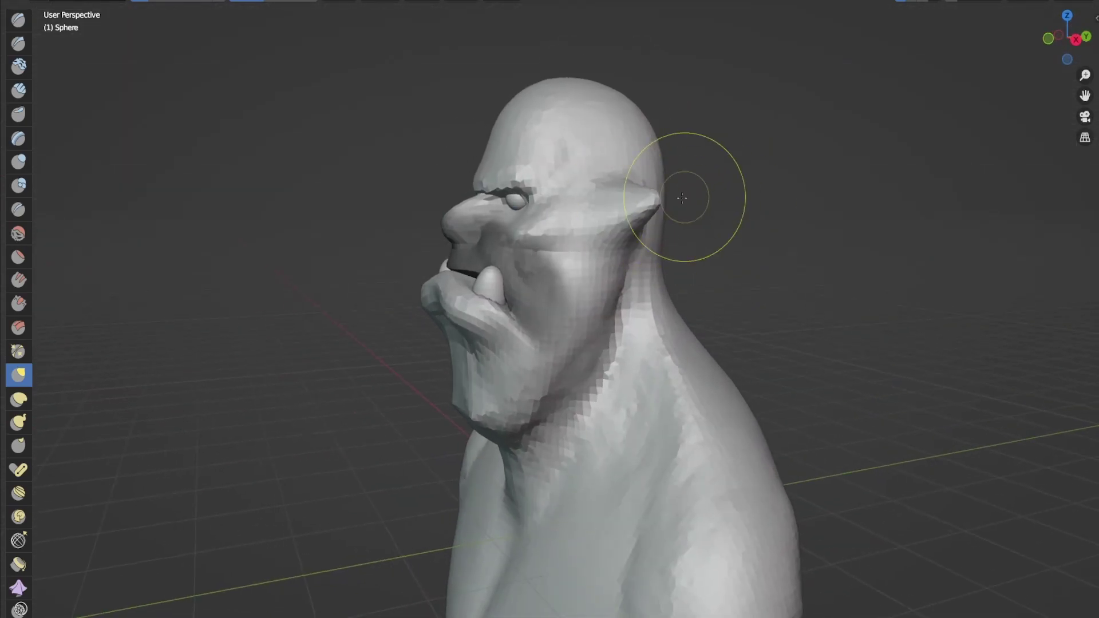
drag(663, 208, 638, 184)
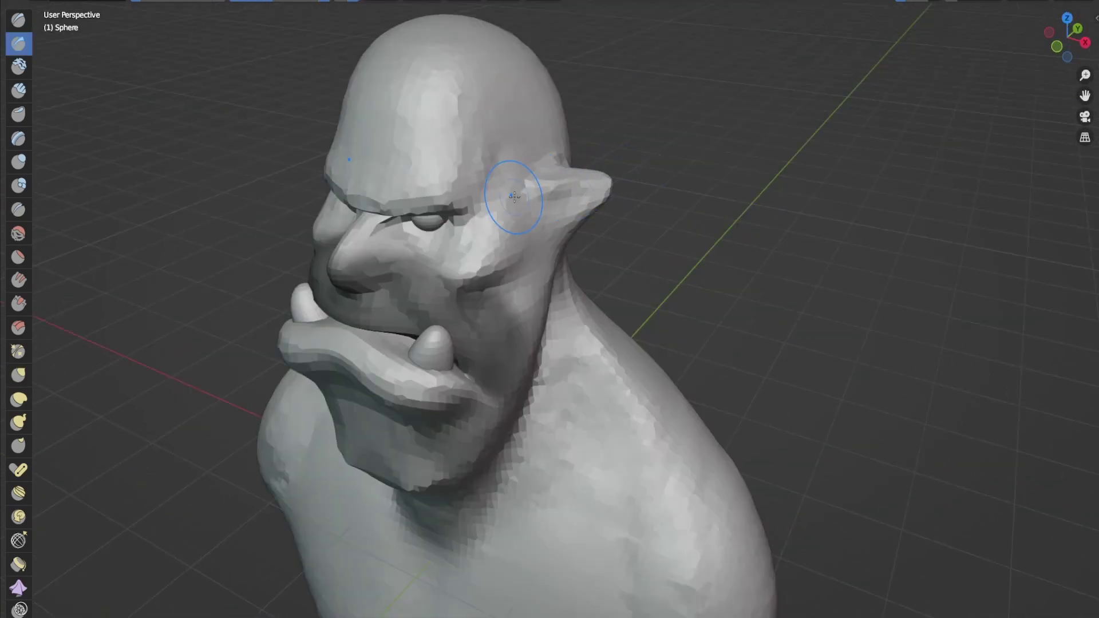
- Groove the ear, remesh at 0.033 m, and reshape the ear area from the side
drag(513, 196, 591, 199)
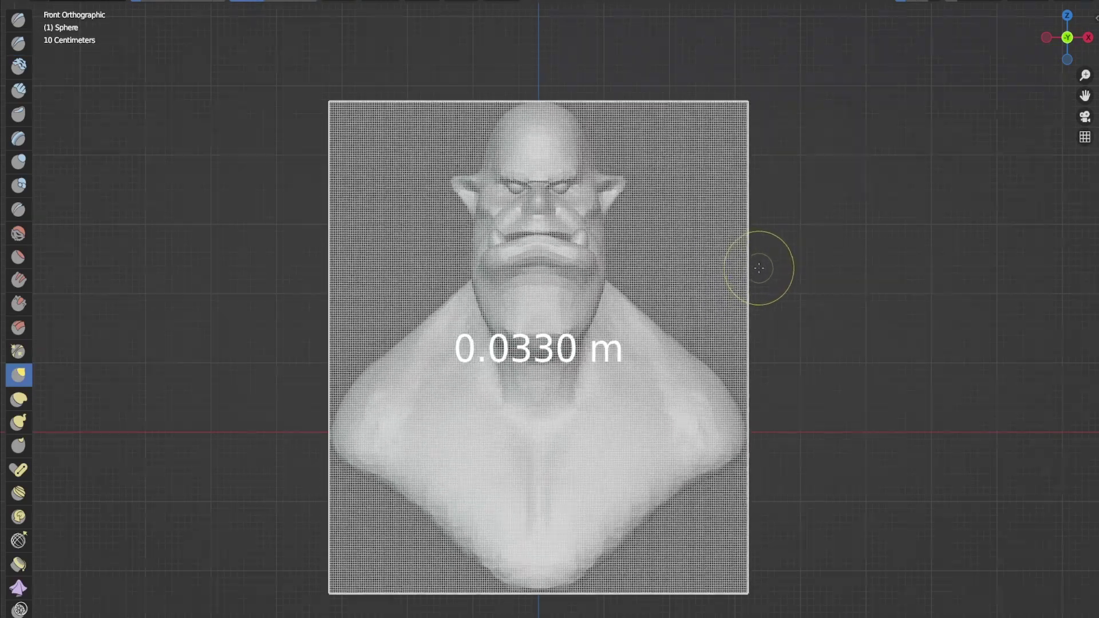
click(762, 266)
scroll(508, 257, up, 5)
scroll(550, 387, down, 3)
key(shift+c)
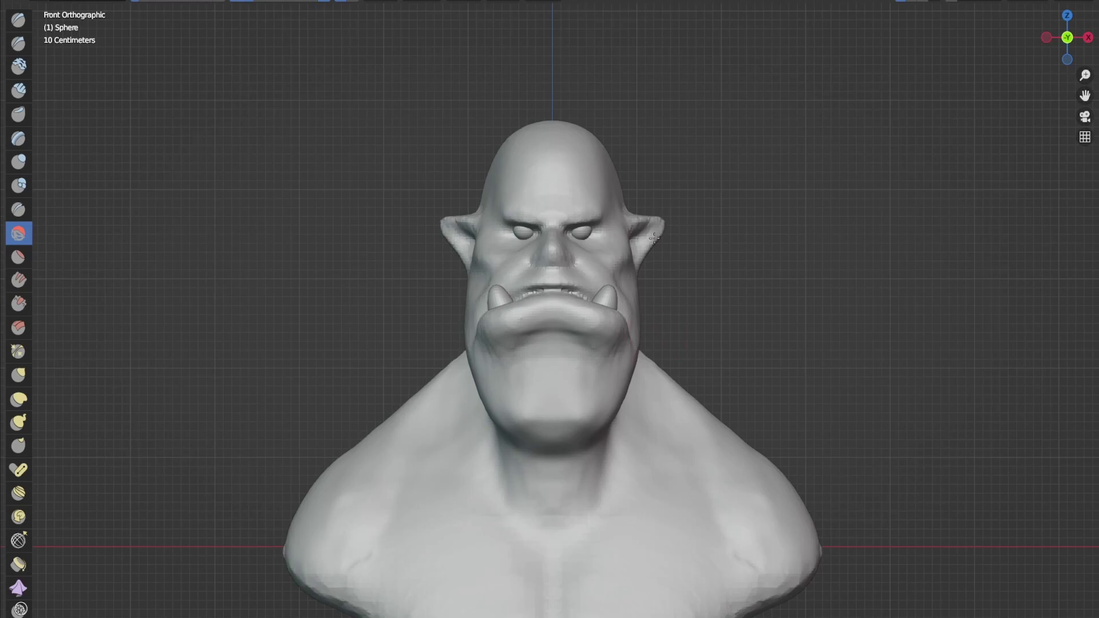
middle_drag(548, 309, 571, 368)
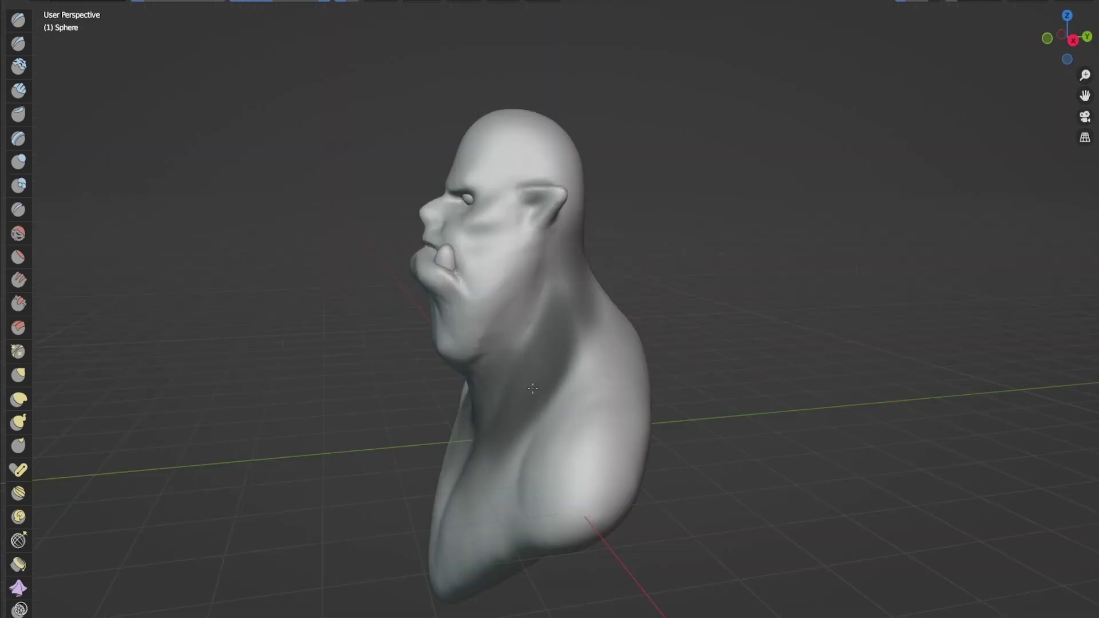
key(g)
middle_drag(503, 290, 559, 172)
scroll(559, 172, up, 3)
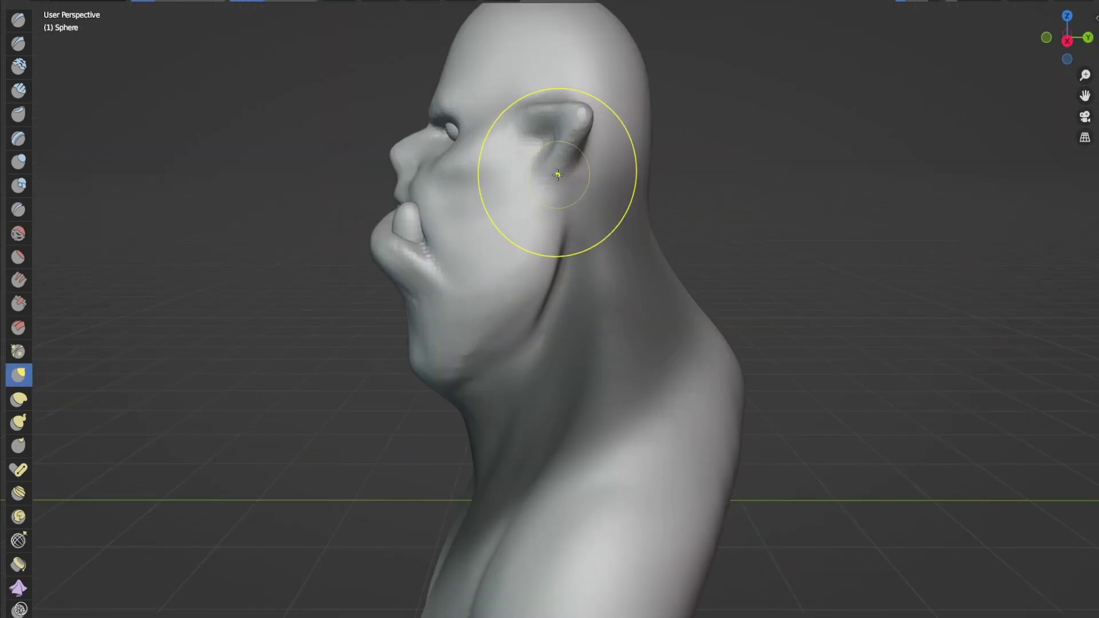
- Carve sharp creases along the jaw and deepen the crease at the mouth corner
key(x)
drag(545, 313, 477, 354)
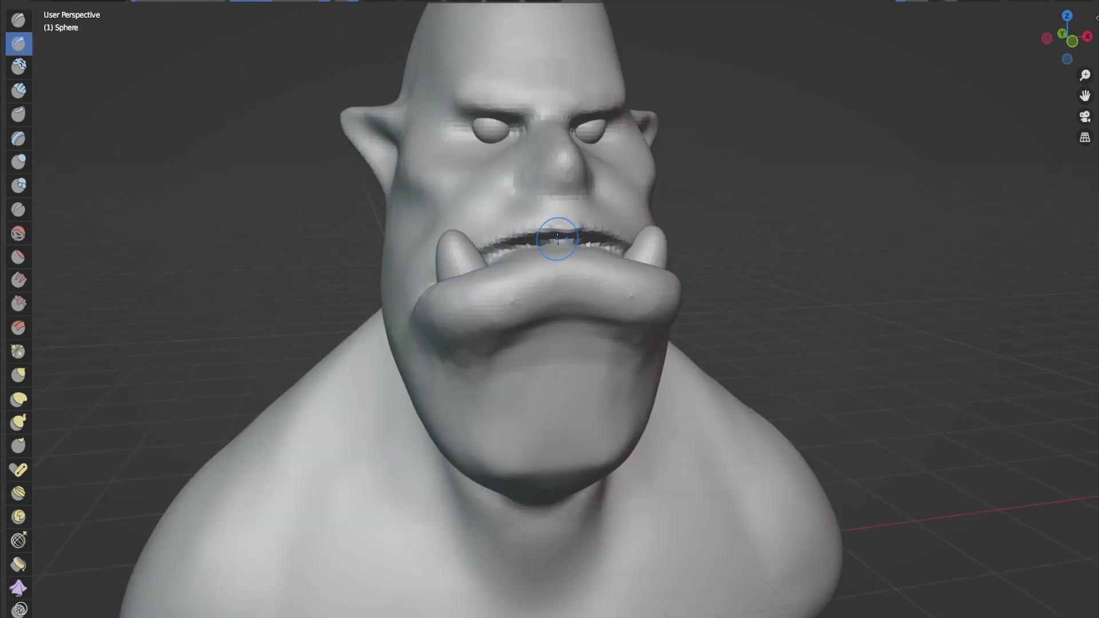
mouse_move(558, 240)
middle_down()
mouse_move(511, 220)
mouse_move(429, 283)
middle_up()
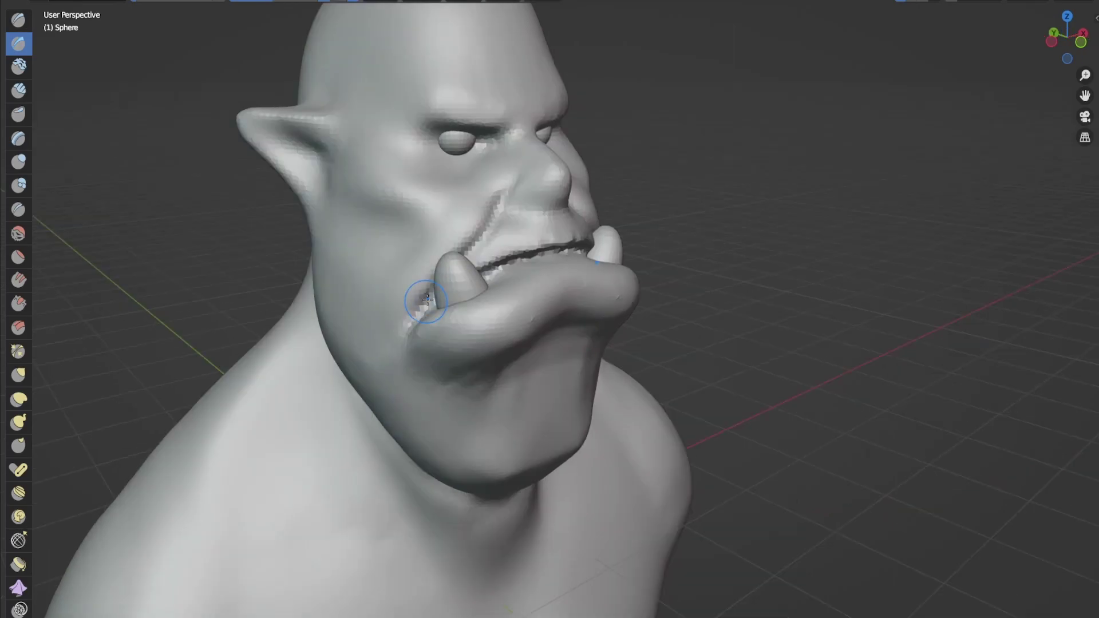
drag(425, 288, 416, 344)
mouse_move(417, 343)
middle_down()
mouse_move(526, 158)
mouse_move(547, 248)
mouse_move(518, 279)
mouse_move(526, 203)
middle_up()
- Build vertical and diagonal clay creases across the chin
key(c)
key(x)
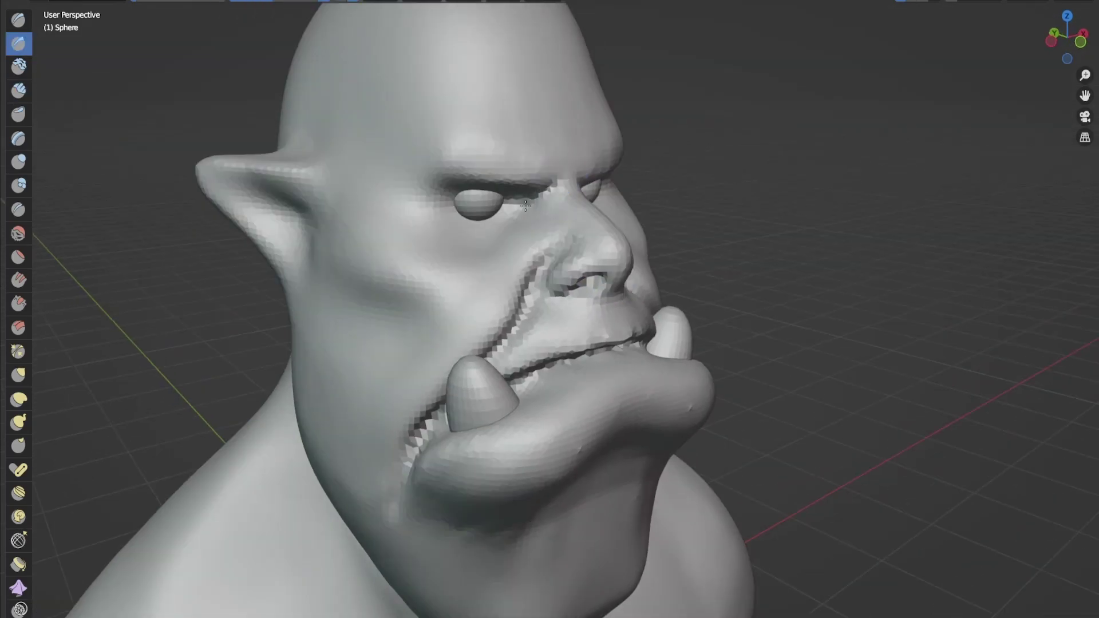
mouse_move(542, 135)
middle_down()
mouse_move(540, 352)
mouse_move(553, 290)
middle_up()
key(c)
mouse_move(552, 290)
mouse_down()
mouse_move(534, 289)
mouse_move(544, 319)
mouse_up()
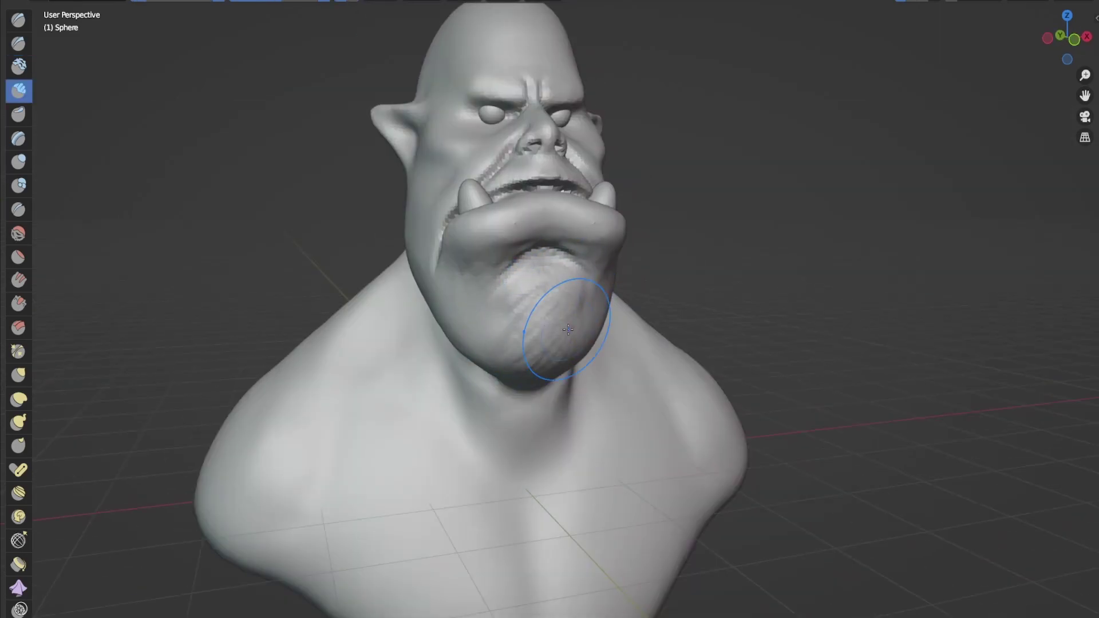
middle_drag(545, 319, 482, 319)
drag(483, 320, 522, 347)
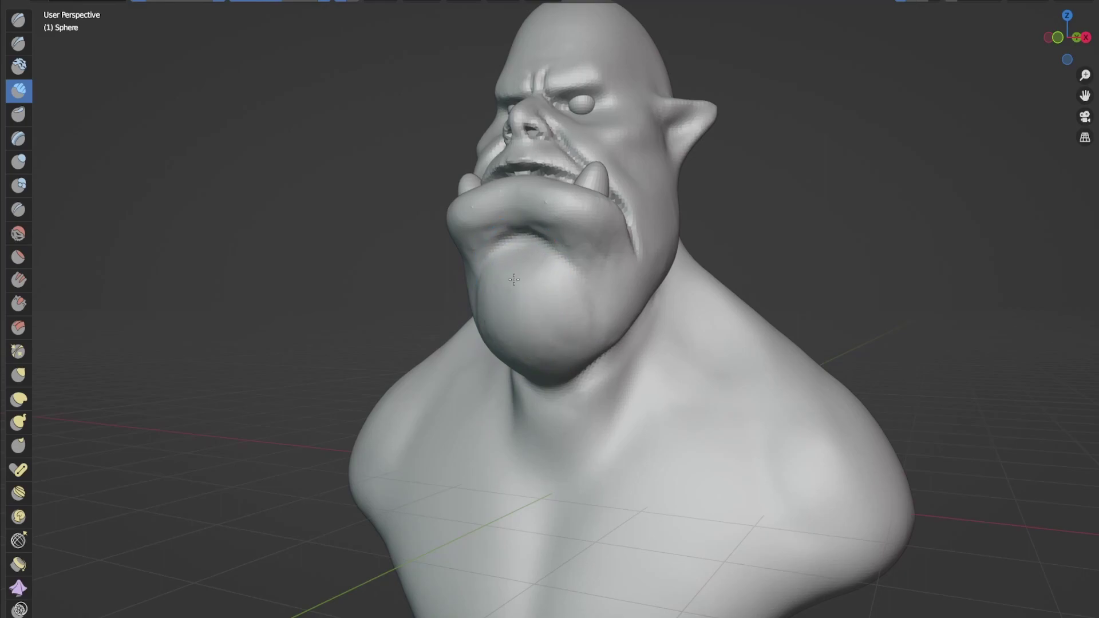
middle_drag(513, 279, 478, 283)
drag(478, 283, 462, 276)
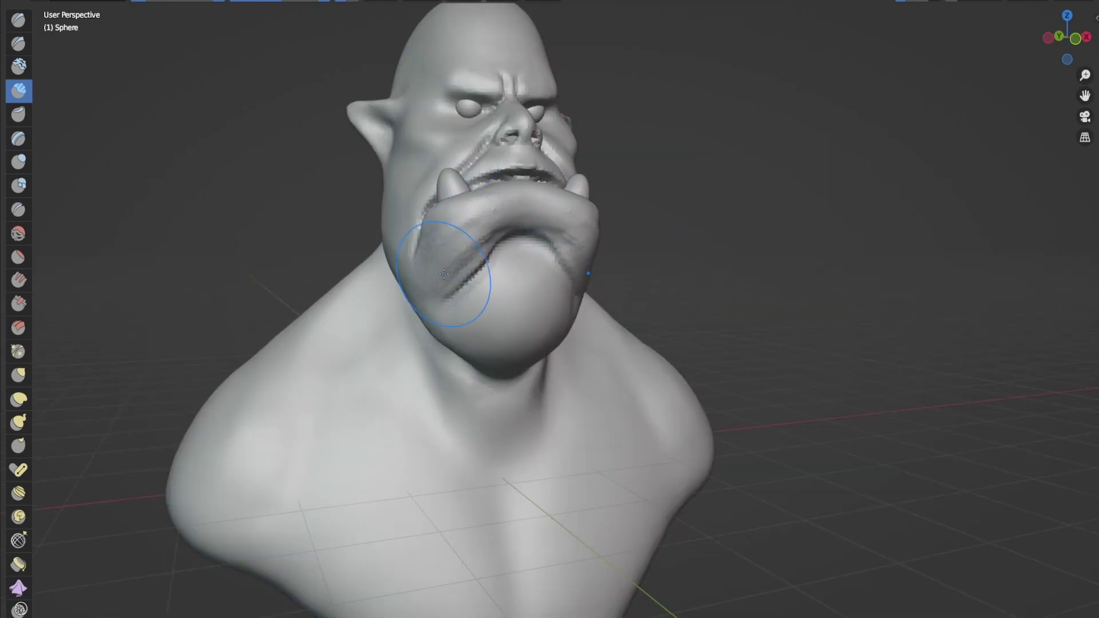
- Orbit around the head's profile, alternating between Draw Sharp and Clay Strips brushes
middle_drag(455, 288, 457, 212)
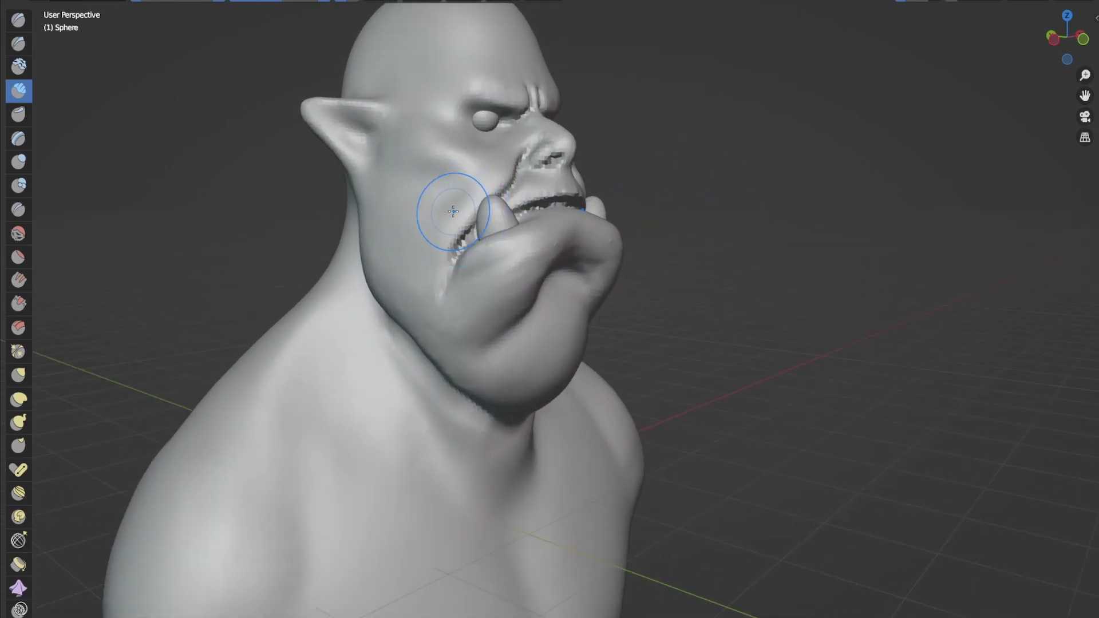
mouse_move(571, 228)
middle_down()
mouse_move(421, 292)
mouse_move(478, 352)
middle_up()
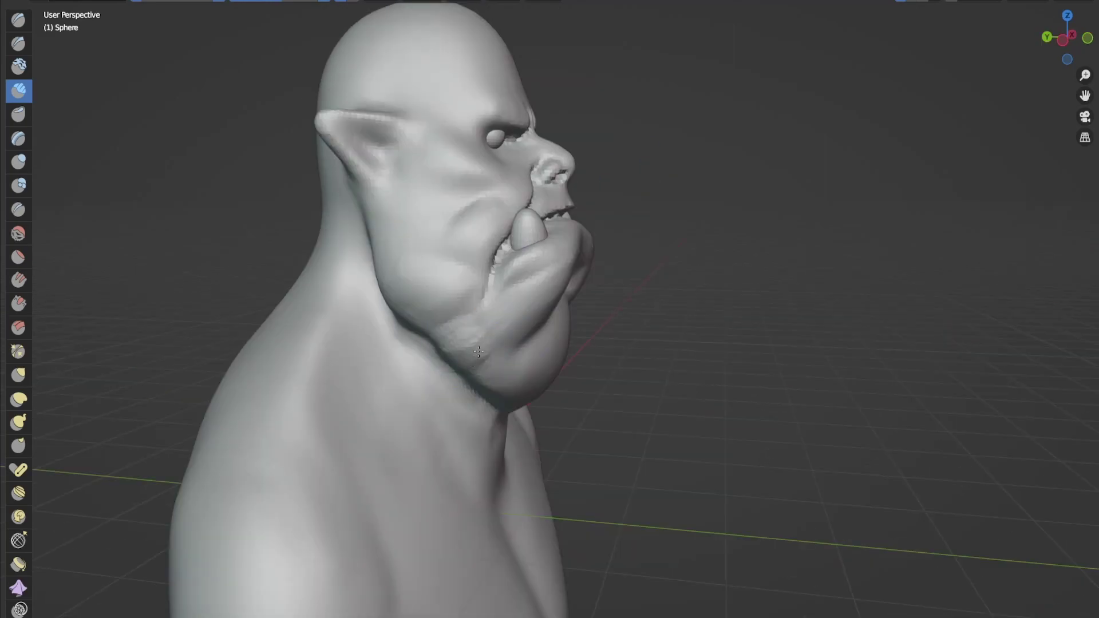
mouse_move(539, 368)
middle_down()
mouse_move(437, 225)
mouse_move(545, 224)
middle_up()
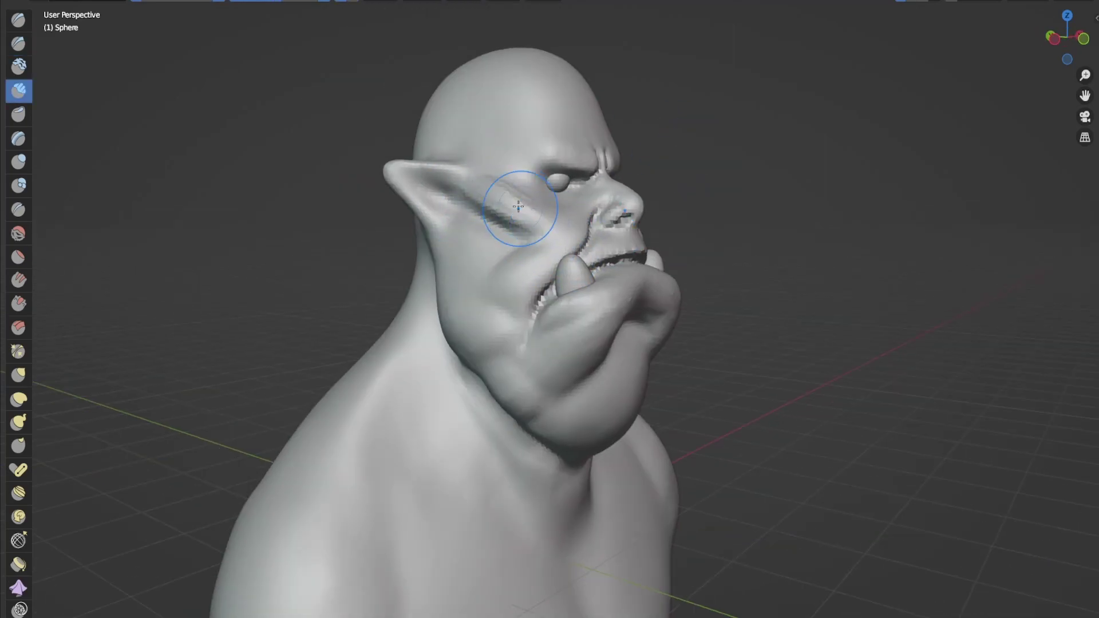
key(shift+x)
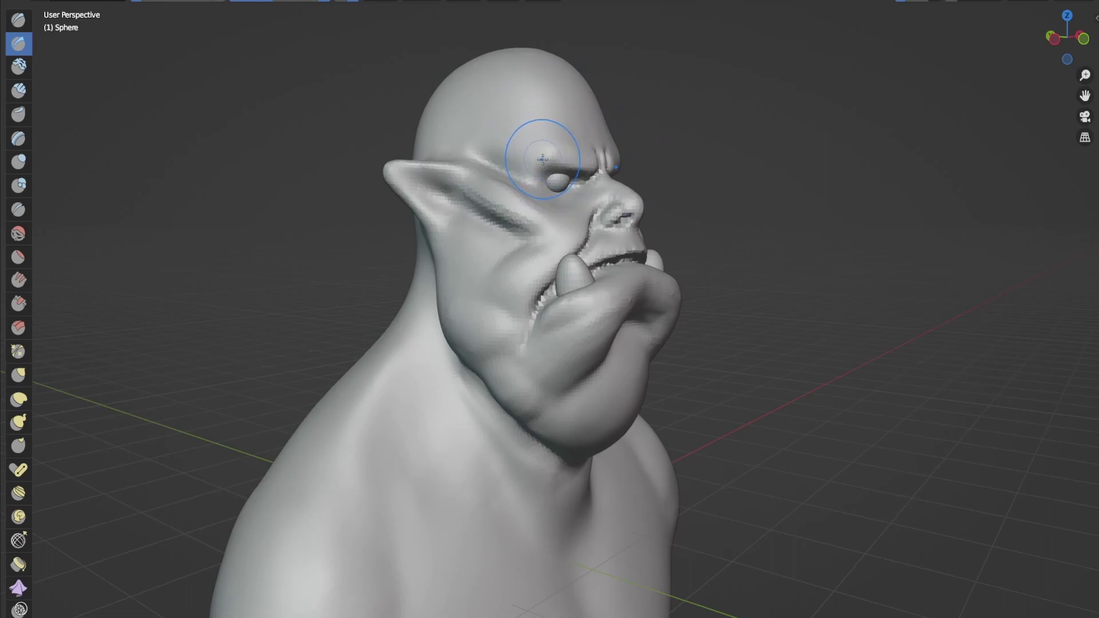
key(c)
middle_drag(521, 140, 552, 153)
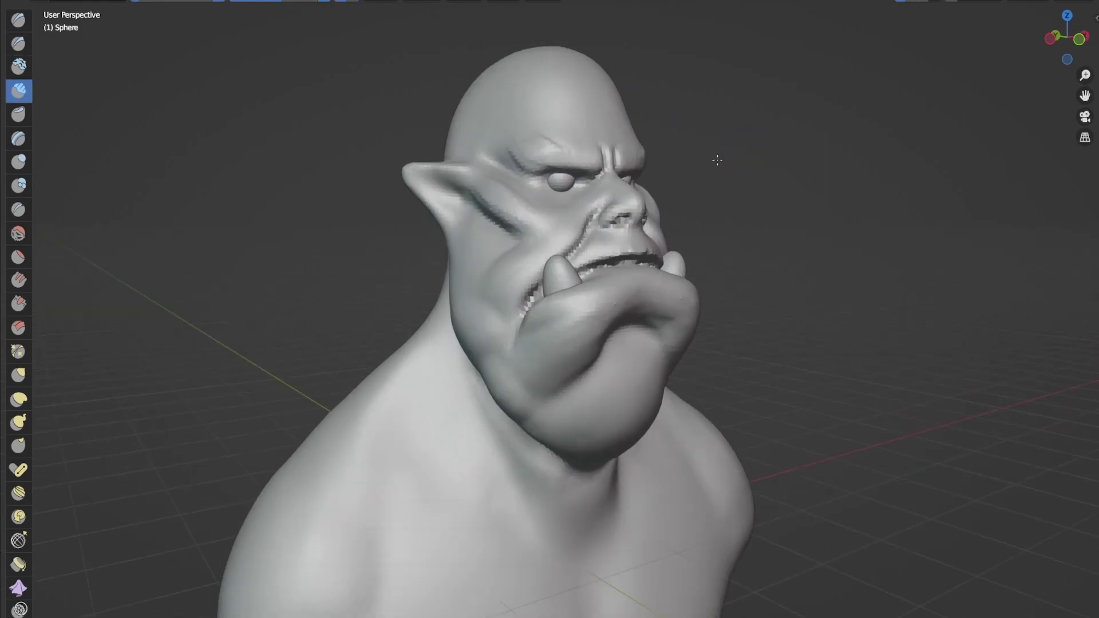
mouse_move(630, 124)
middle_down()
mouse_move(591, 190)
mouse_move(527, 209)
mouse_move(579, 228)
mouse_move(571, 251)
middle_up()
- Carve a groove down the cheek with Clay Strips, viewed from the side
key(x)
key(c)
middle_drag(633, 220, 482, 312)
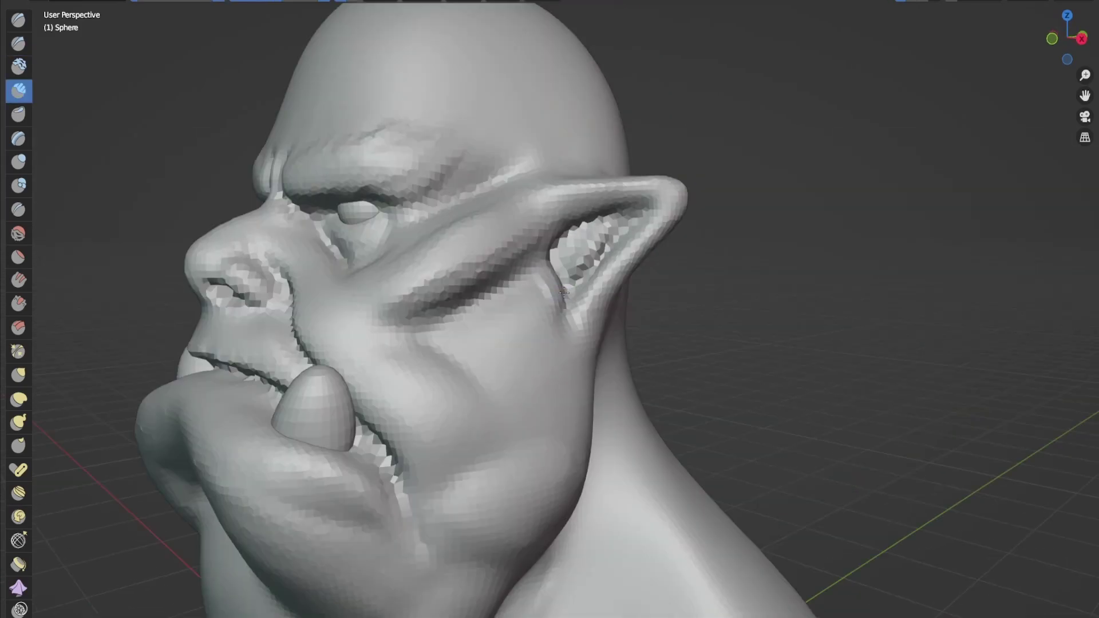
drag(458, 304, 492, 374)
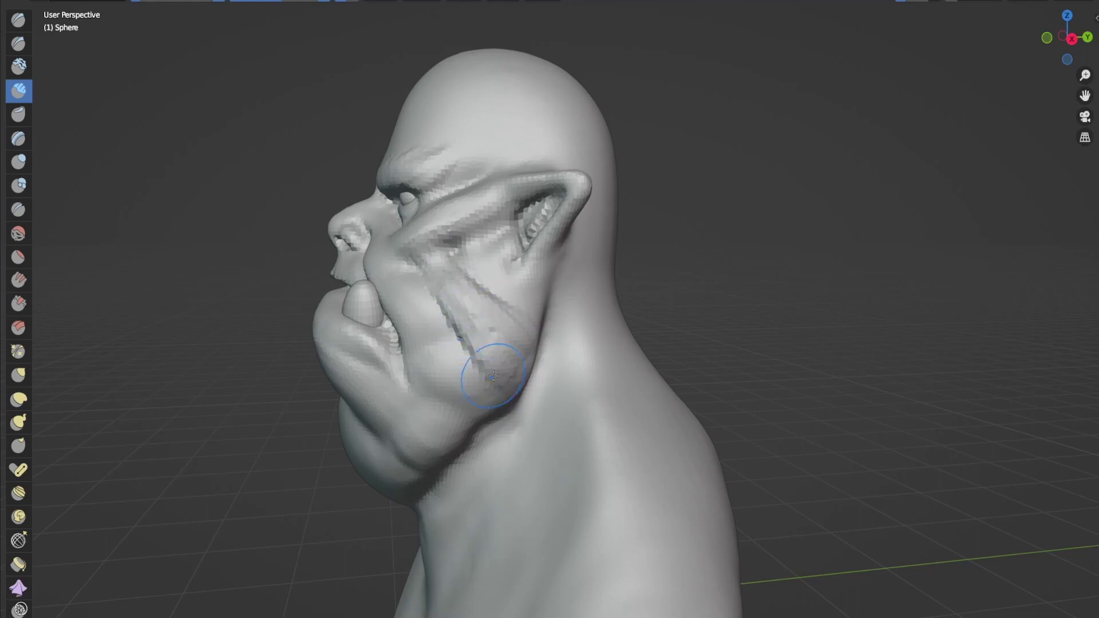
middle_drag(447, 266, 438, 241)
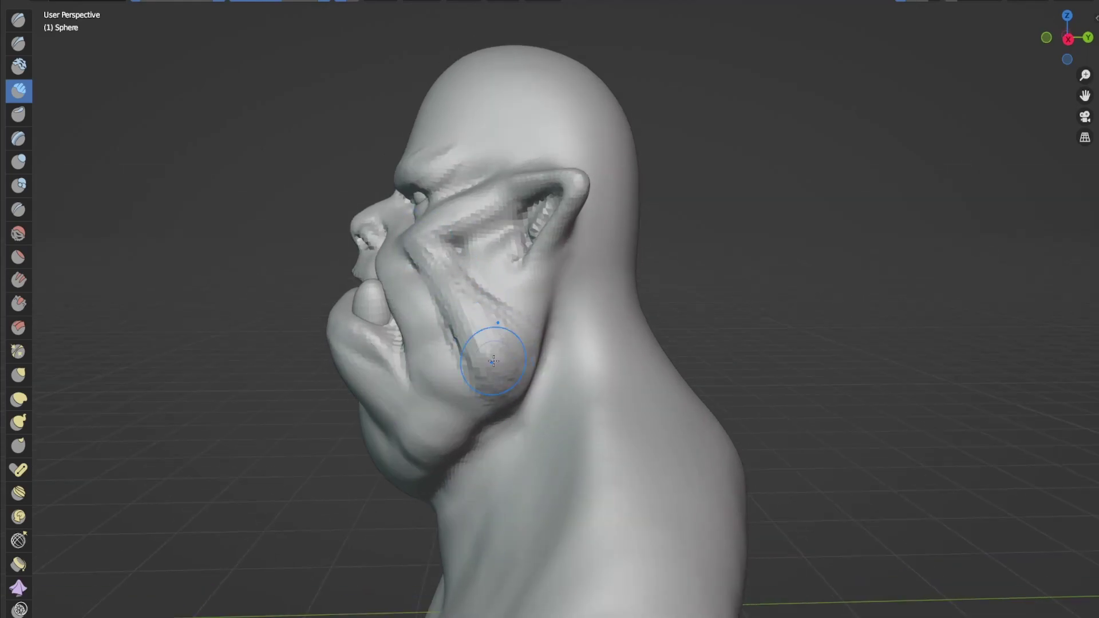
mouse_move(493, 360)
middle_down()
mouse_move(574, 239)
mouse_move(540, 252)
mouse_move(580, 316)
mouse_move(520, 241)
middle_up()
key(c)
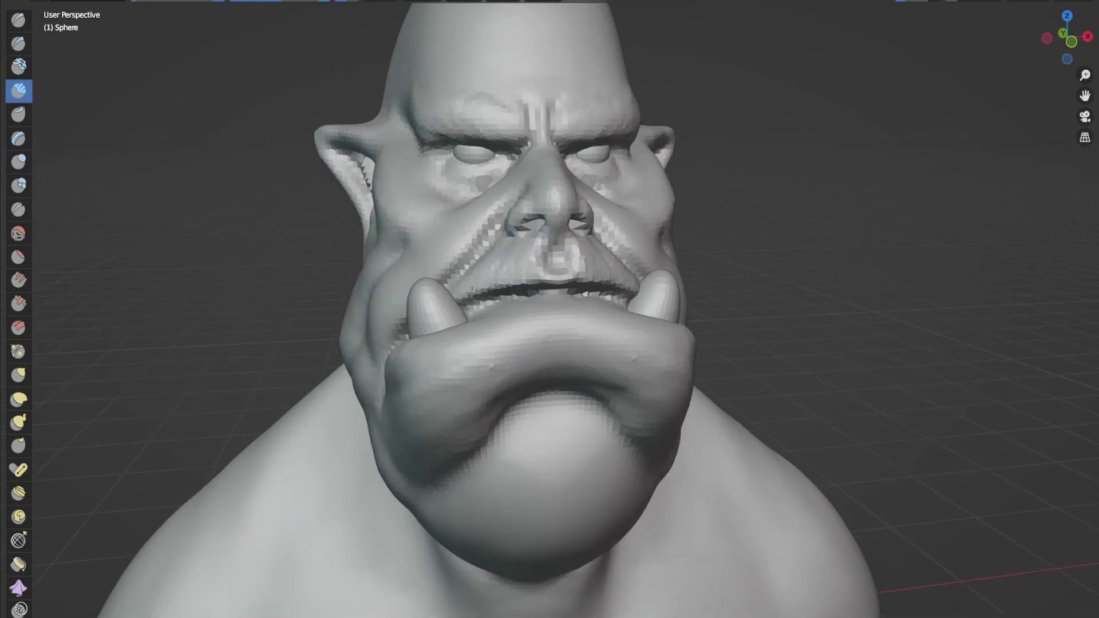
- Sculpt a crease into the neck and grab-reshape the neck surface
middle_drag(506, 277, 465, 193)
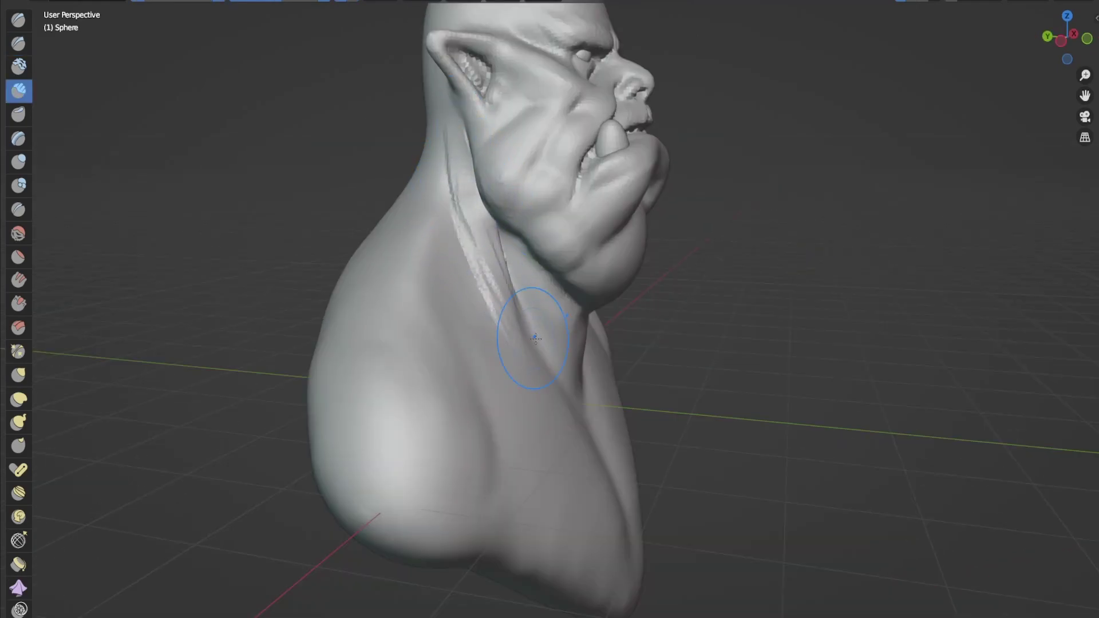
middle_drag(566, 379, 550, 360)
drag(525, 327, 576, 387)
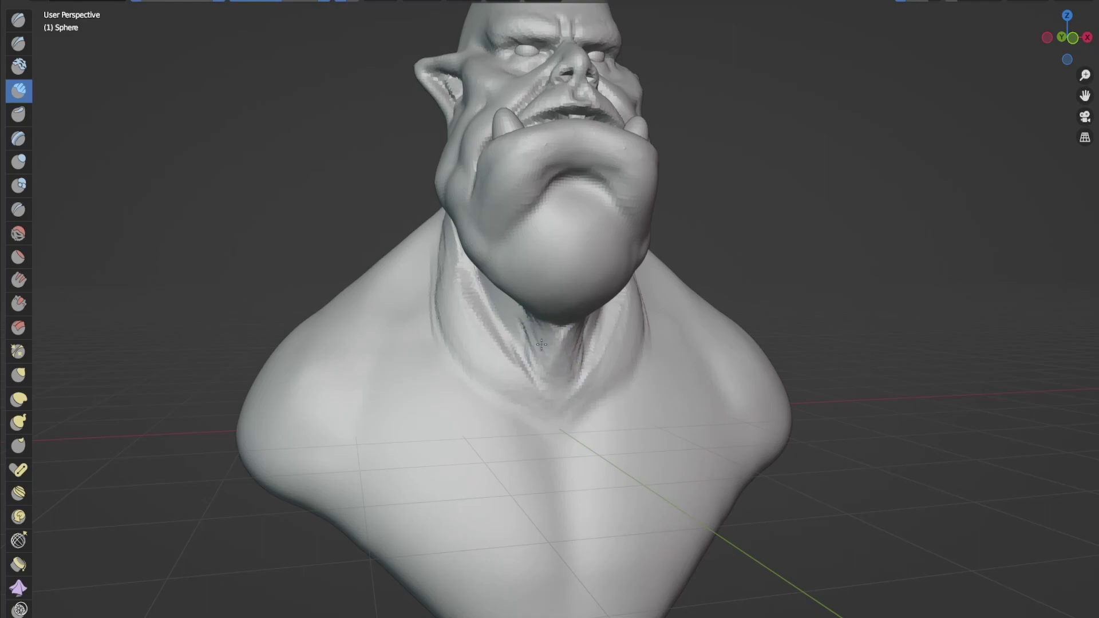
key(g)
mouse_move(466, 319)
middle_down()
mouse_move(760, 238)
mouse_move(429, 233)
mouse_move(434, 289)
mouse_move(412, 344)
mouse_move(575, 388)
middle_up()
key(c)
scroll(441, 297, up, 3)
- Carve a mirrored muscle groove along the neck with Clay Strips, inspecting around the bust
key(c)
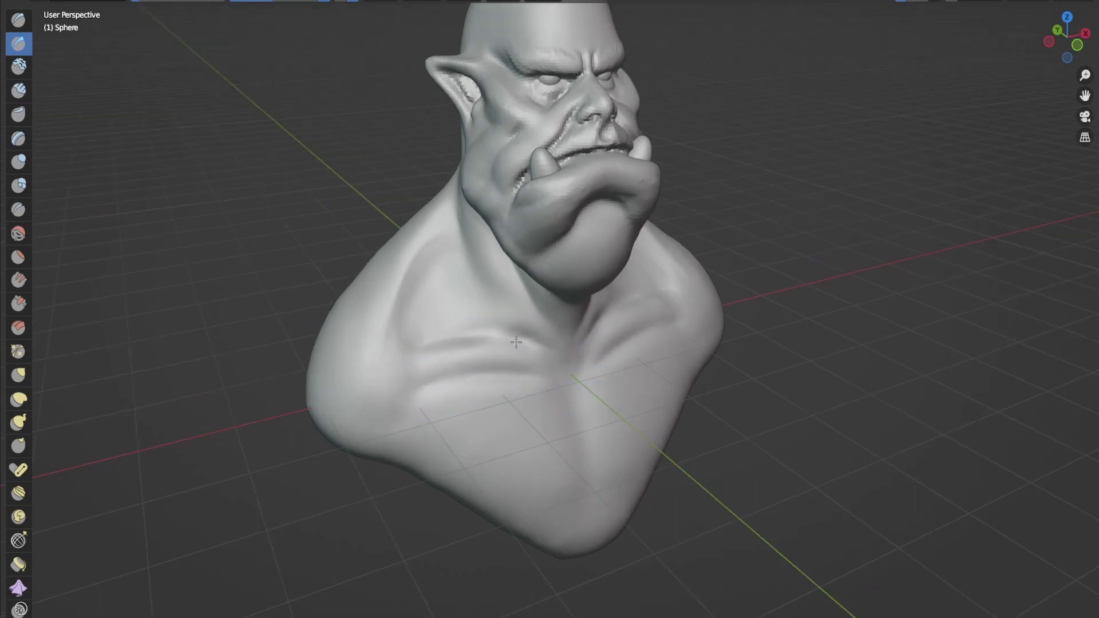
middle_drag(480, 344, 496, 338)
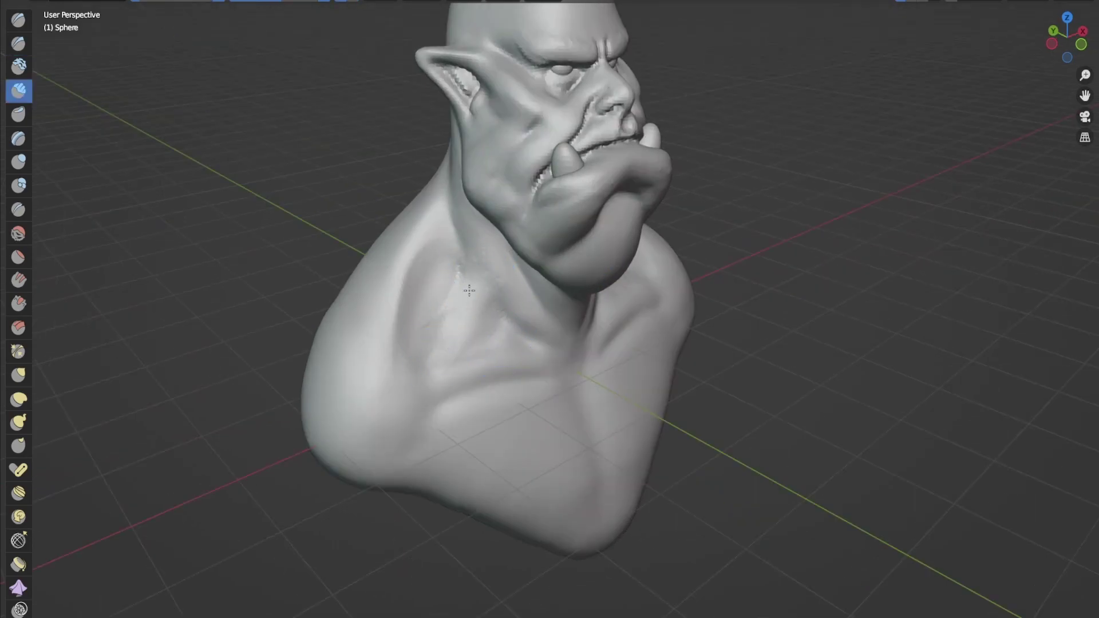
mouse_move(470, 290)
middle_down()
mouse_move(548, 350)
mouse_move(576, 358)
middle_up()
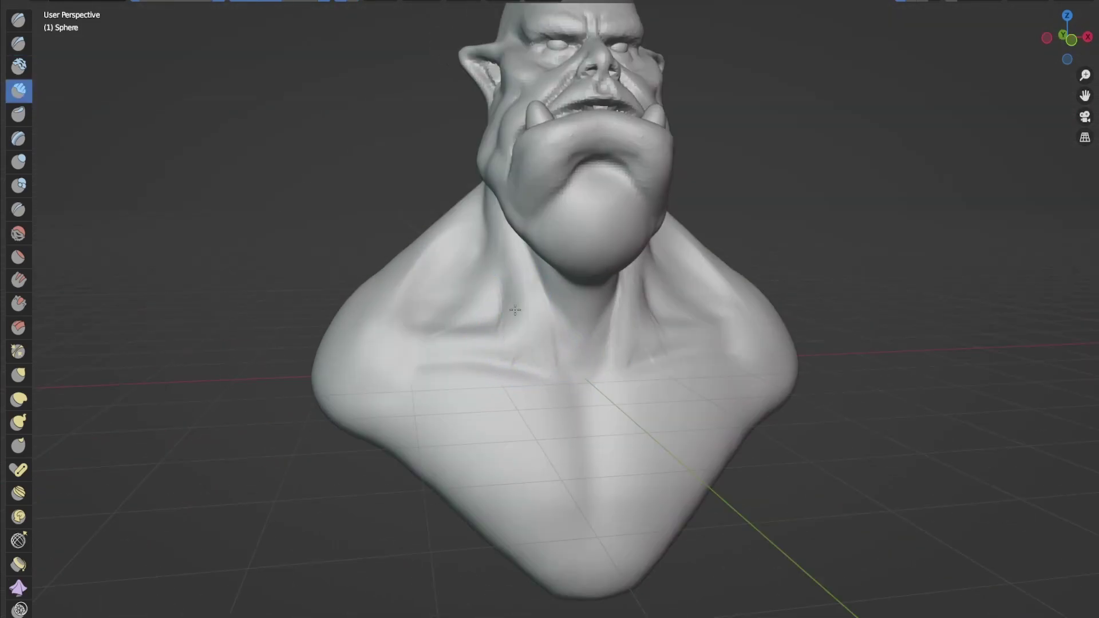
drag(516, 309, 446, 320)
middle_drag(468, 305, 550, 307)
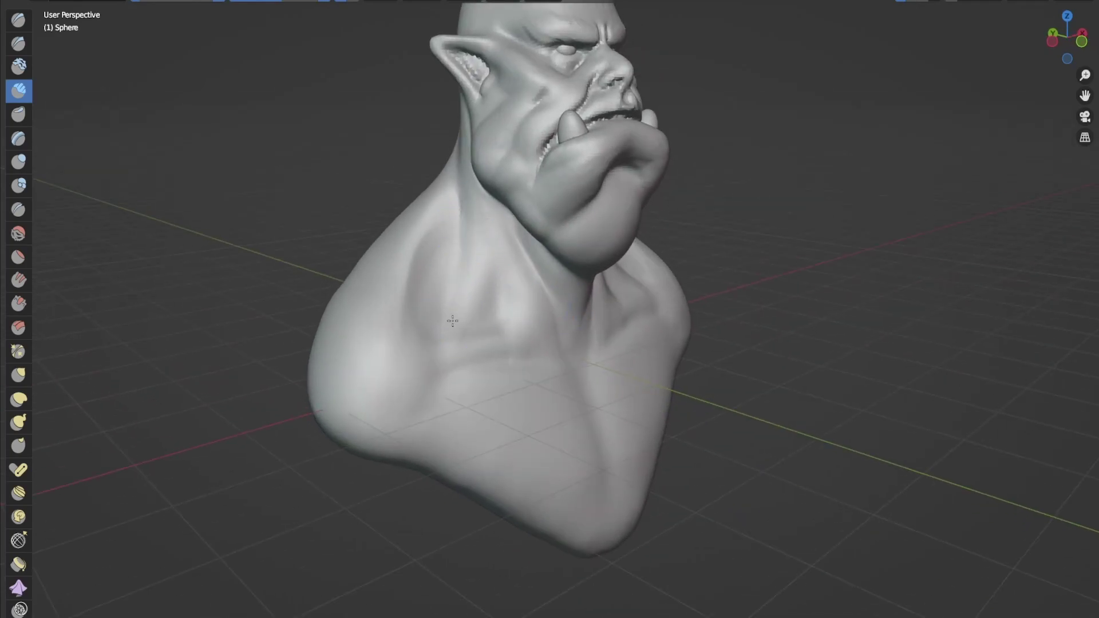
middle_drag(453, 321, 448, 221)
key(KP_3)
key(g)
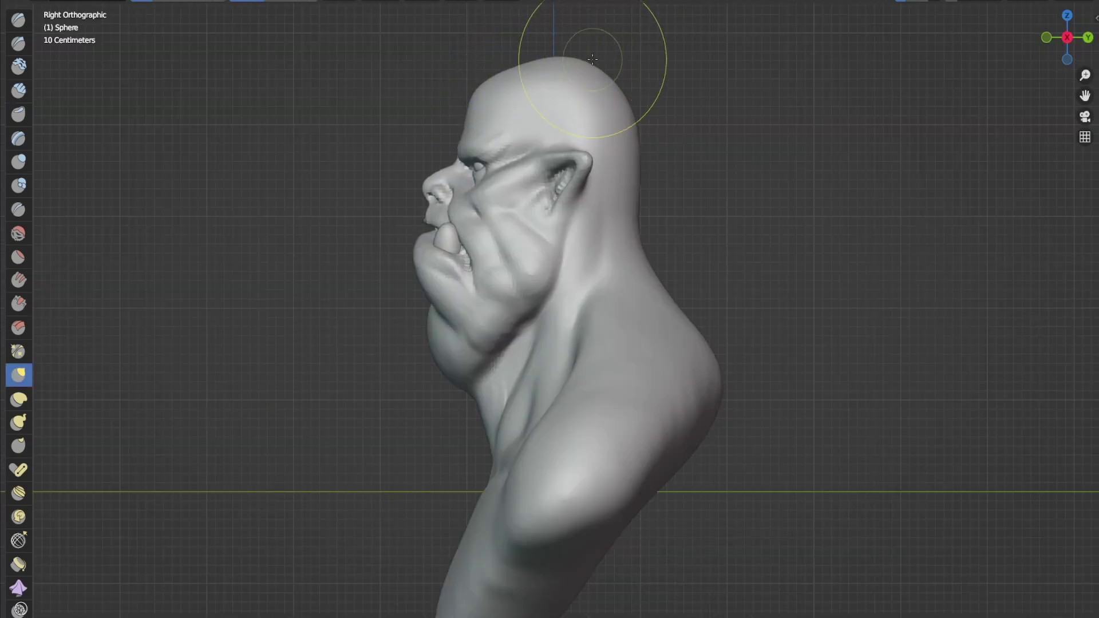
scroll(651, 82, down, 3)
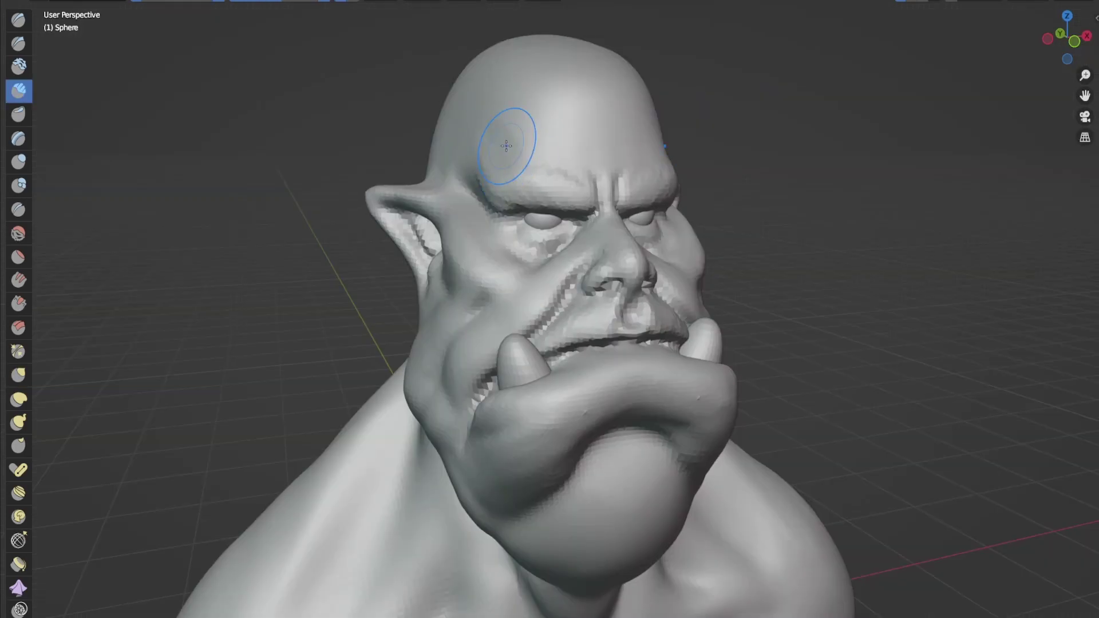
scroll(478, 166, up, 3)
scroll(523, 215, down, 3)
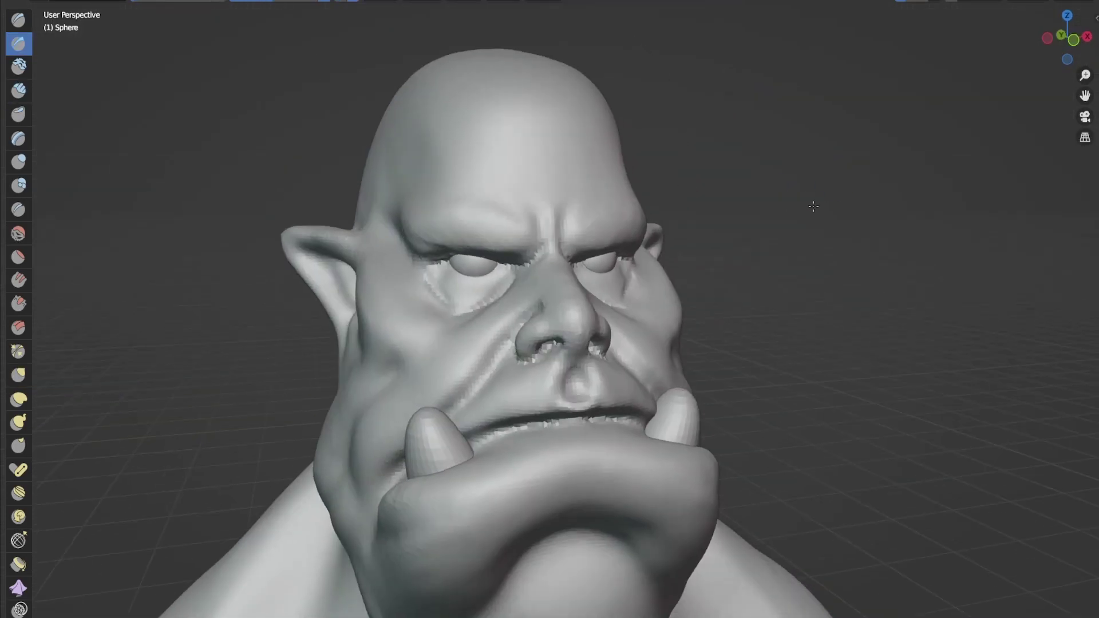
scroll(524, 198, up, 3)
scroll(522, 155, down, 3)
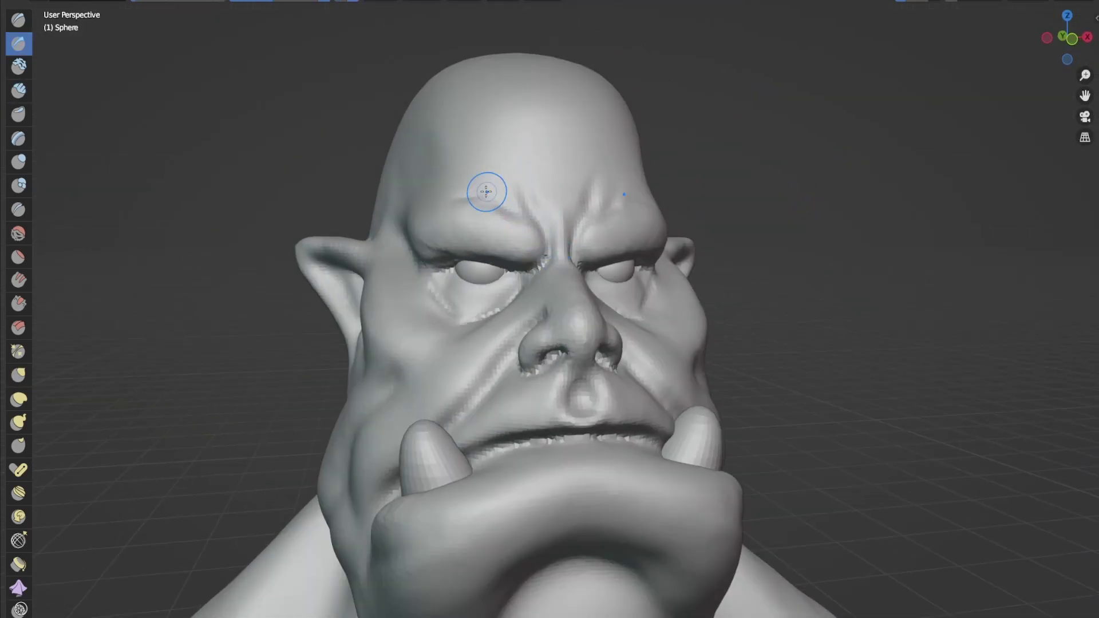
- Rework brow furrows and eye bags, alternating Clay Strips and Draw Sharp while orbiting
middle_drag(486, 191, 565, 103)
key(c)
scroll(510, 200, up, 3)
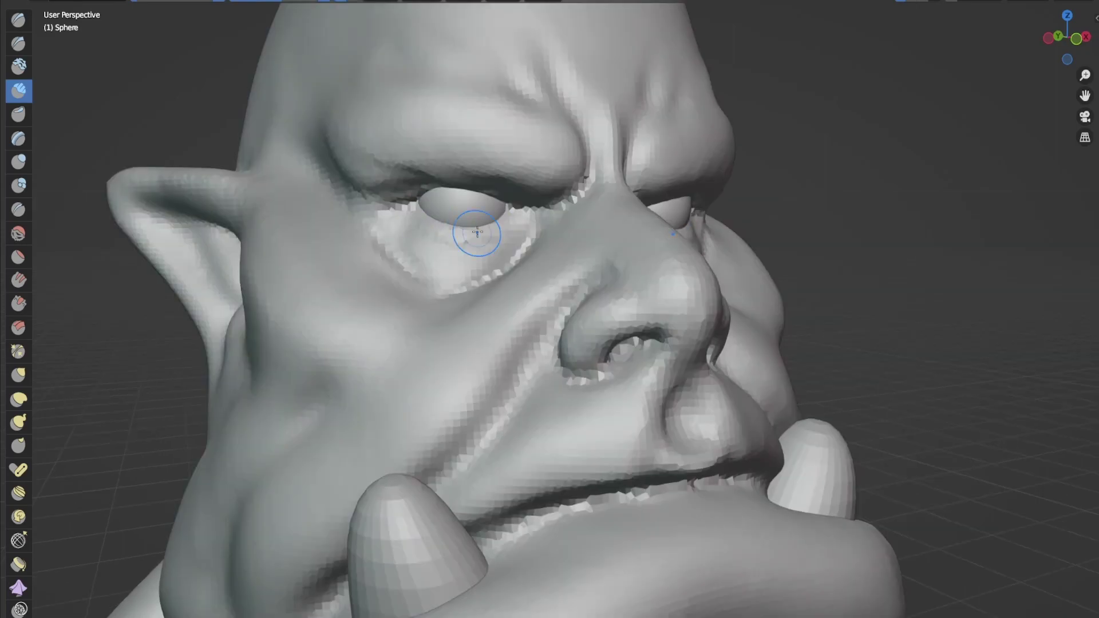
key(x)
scroll(493, 257, down, 4)
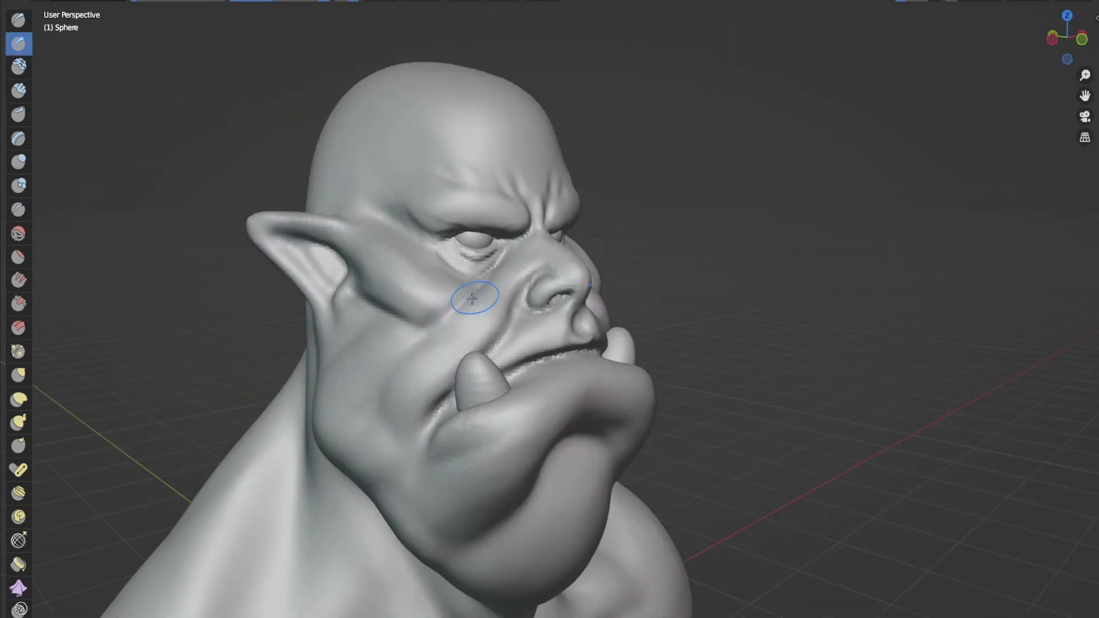
middle_drag(381, 380, 377, 440)
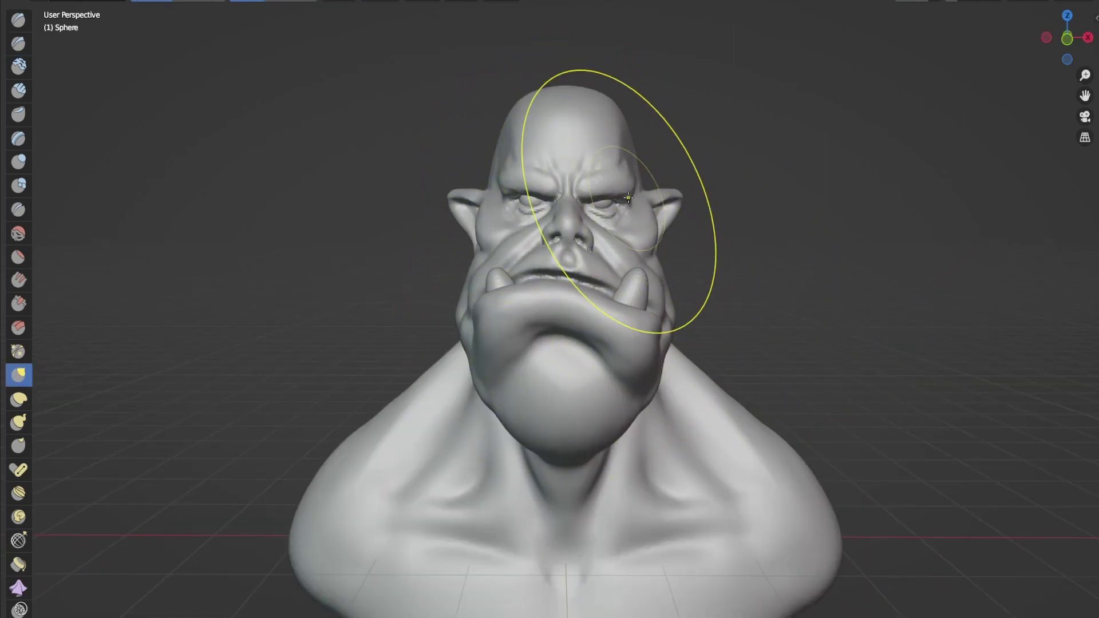
scroll(687, 172, up, 3)
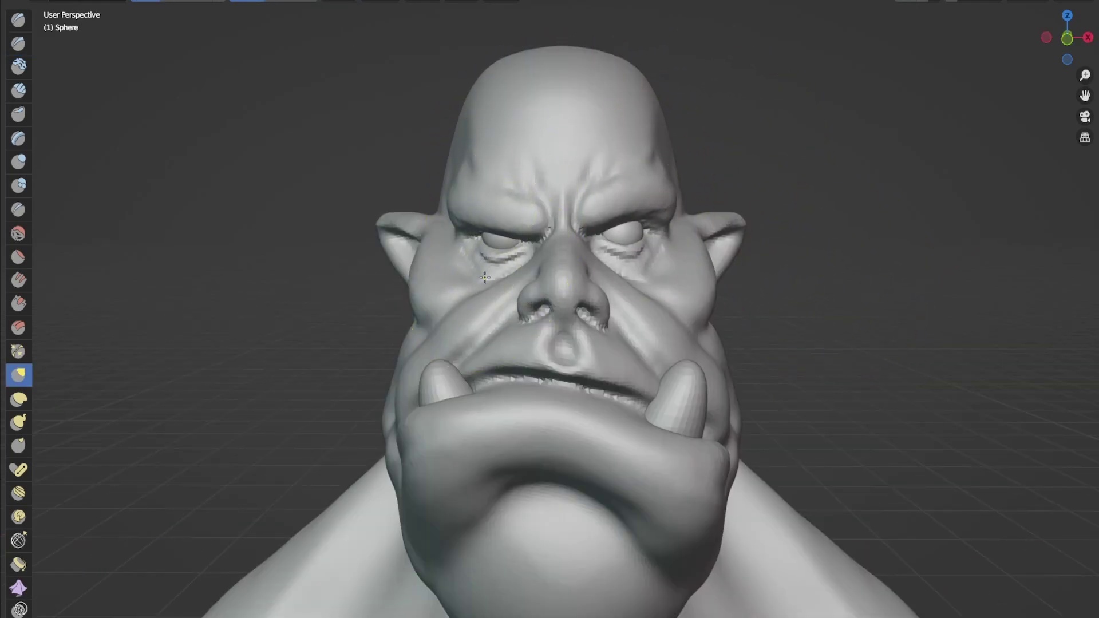
scroll(704, 137, up, 1)
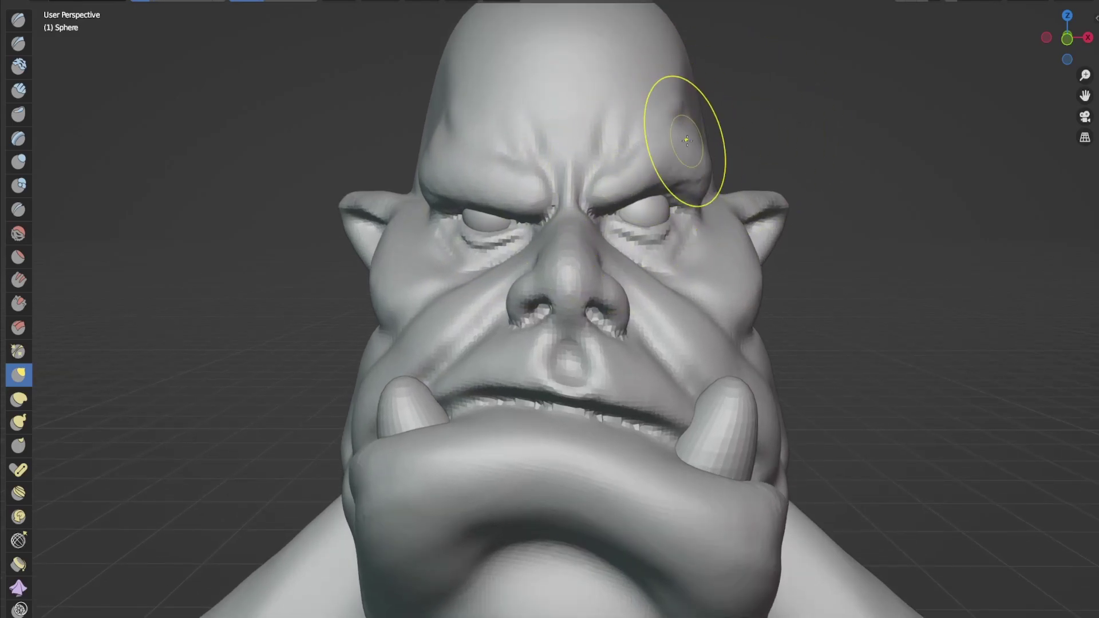
mouse_move(687, 140)
middle_down()
mouse_move(687, 172)
mouse_move(746, 129)
middle_up()
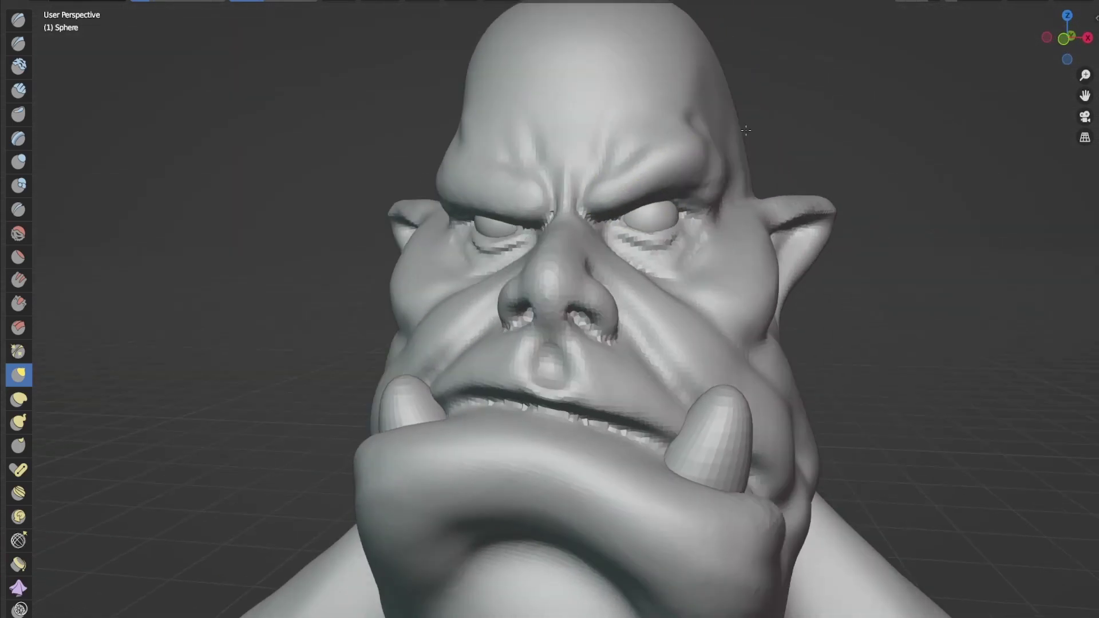
scroll(571, 79, down, 2)
scroll(481, 224, down, 2)
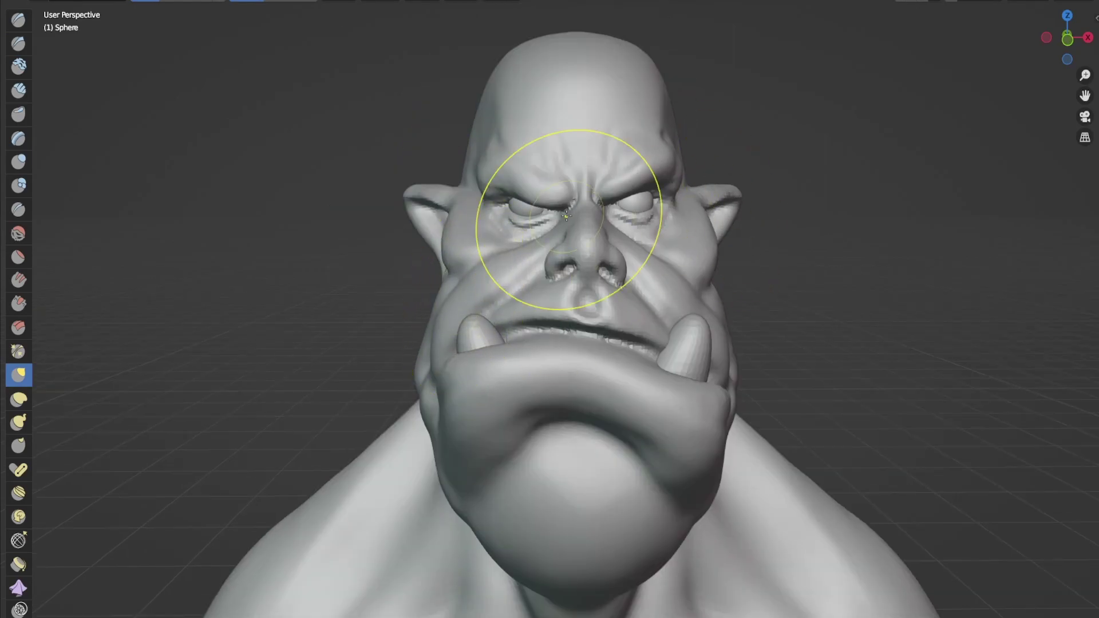
scroll(834, 283, down, 1)
scroll(576, 553, down, 1)
scroll(573, 482, down, 1)
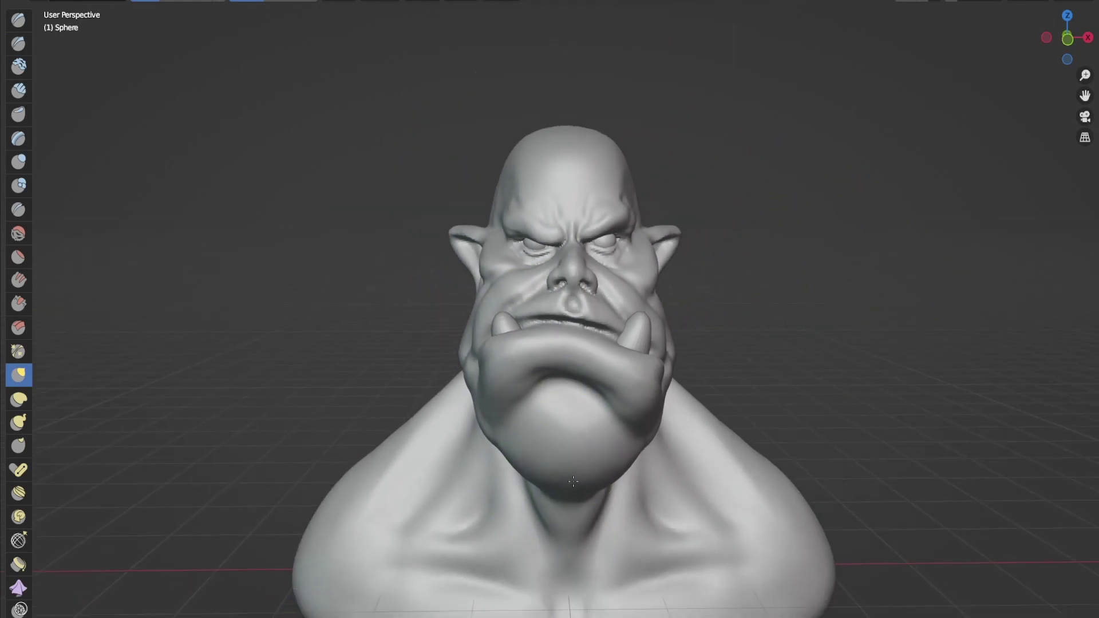
key(c)
scroll(567, 446, up, 1)
scroll(560, 384, up, 1)
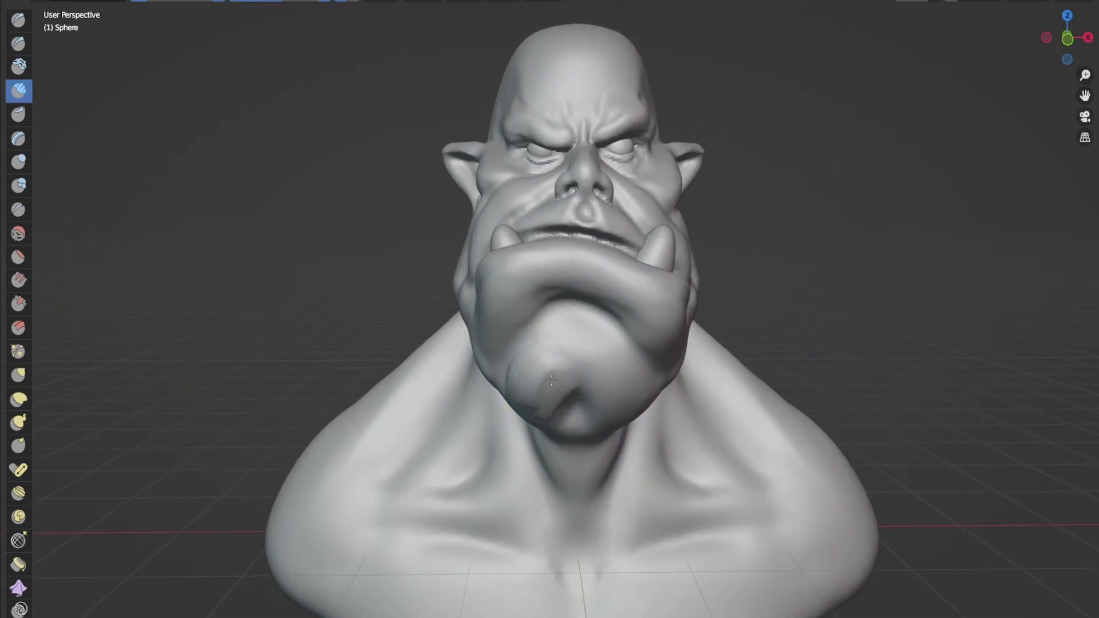
scroll(533, 264, up, 1)
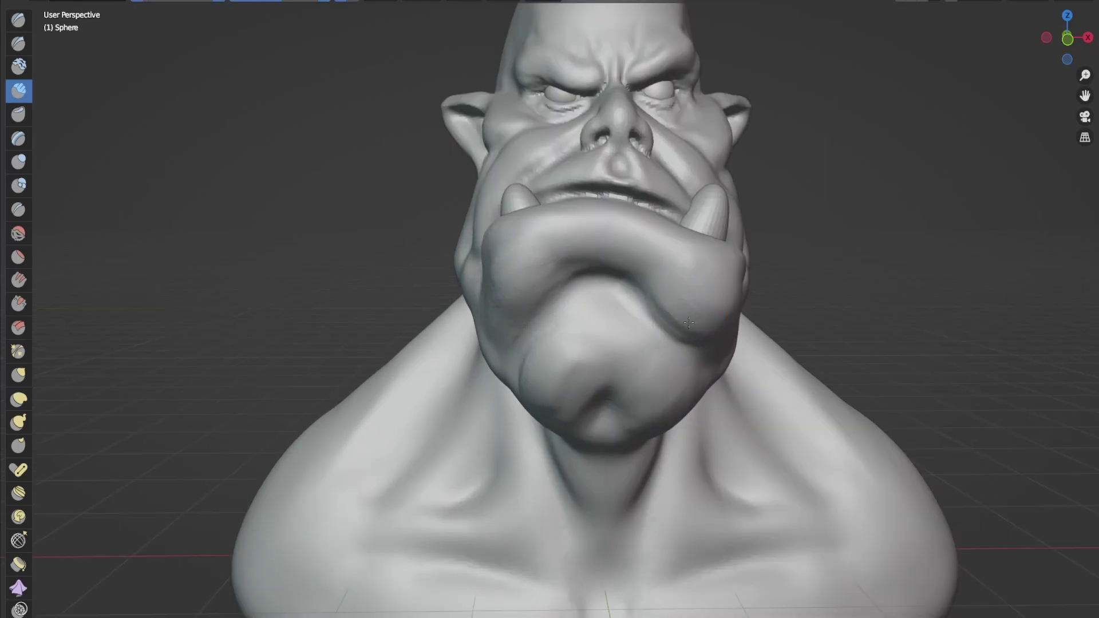
scroll(689, 322, down, 4)
scroll(567, 250, up, 4)
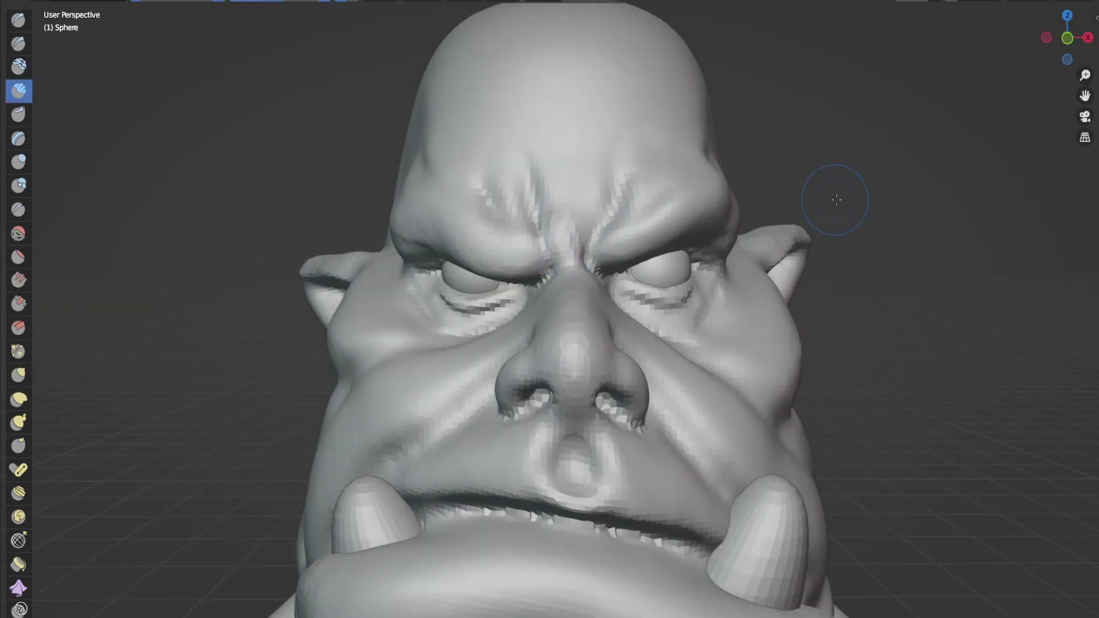
- Build thick brow ridges with Draw Sharp and Clay Strips, orbiting around the brow
key(x)
mouse_move(527, 220)
middle_down()
mouse_move(596, 152)
mouse_move(478, 290)
mouse_move(468, 218)
mouse_move(448, 234)
middle_up()
middle_drag(392, 193, 424, 222)
key(shift+c)
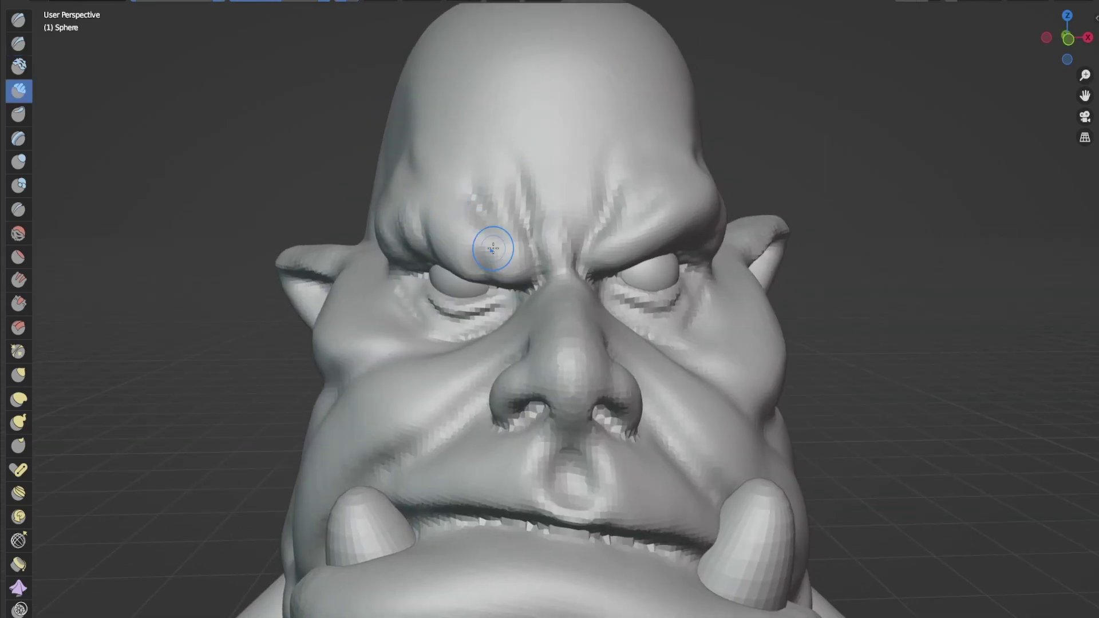
mouse_move(486, 228)
middle_down()
mouse_move(745, 207)
mouse_move(652, 255)
middle_up()
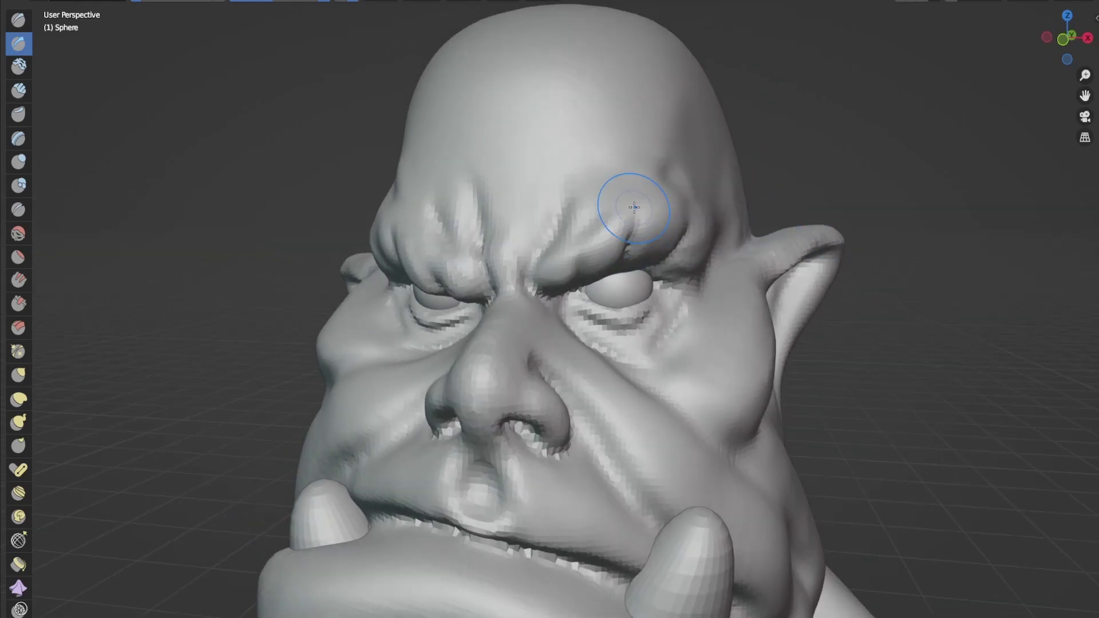
key(c)
- Refine under-eye and upper-lip detail from the other side and low frontal angles
mouse_move(573, 294)
middle_down()
mouse_move(735, 245)
mouse_move(650, 351)
middle_up()
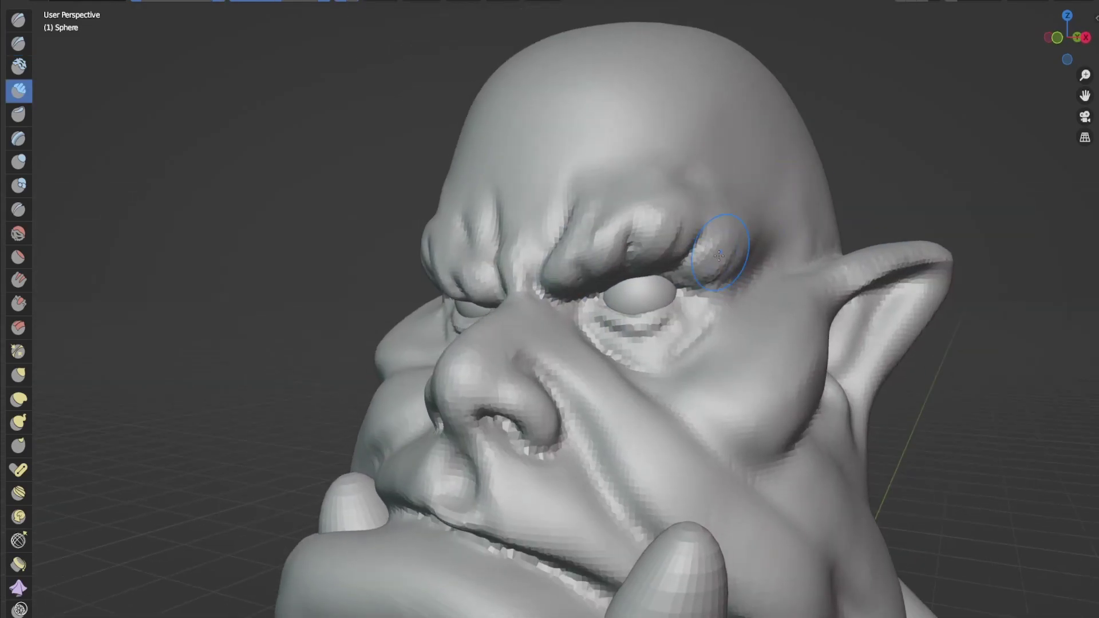
middle_drag(789, 294, 448, 338)
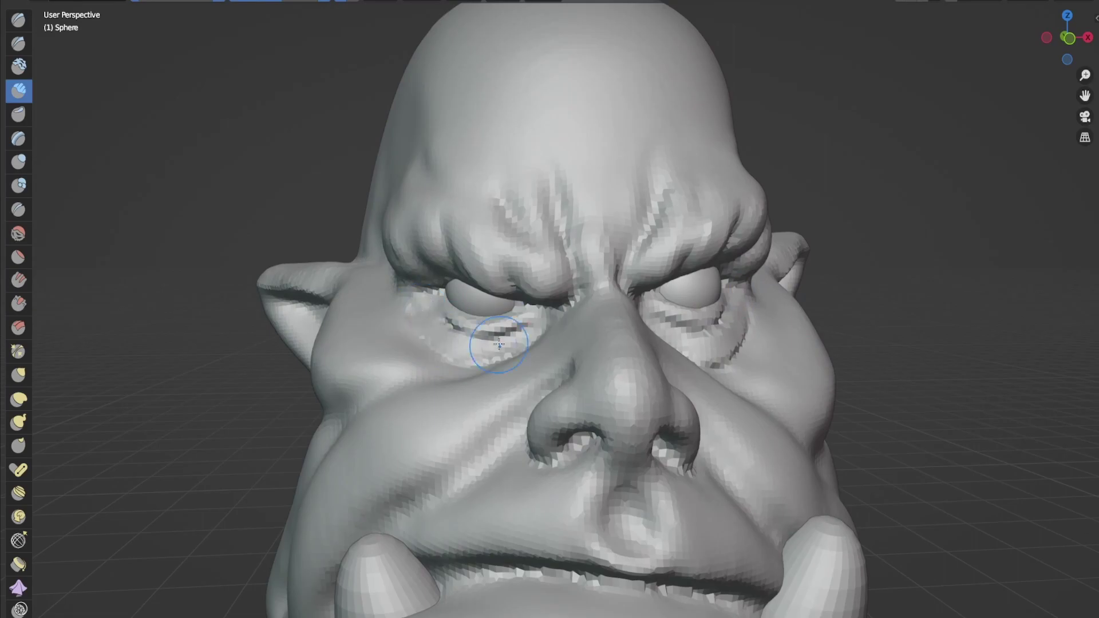
scroll(846, 327, down, 4)
scroll(452, 334, up, 2)
key(shift+c)
mouse_move(838, 293)
middle_down()
mouse_move(834, 363)
mouse_move(842, 336)
mouse_move(615, 351)
middle_up()
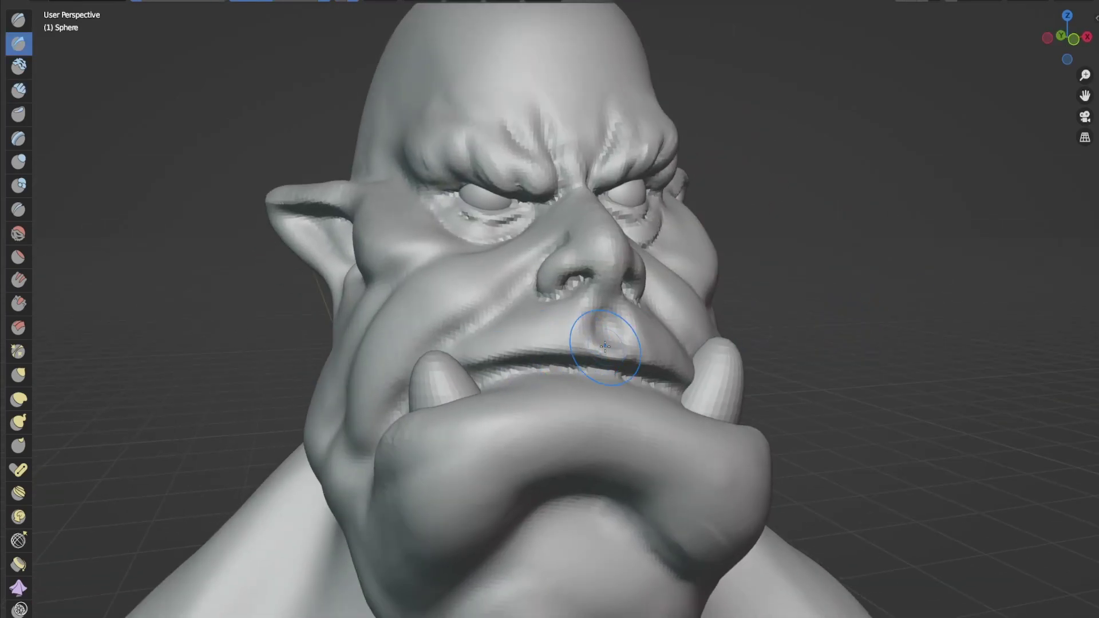
middle_drag(798, 391, 793, 394)
mouse_move(694, 391)
middle_down()
mouse_move(736, 442)
mouse_move(821, 405)
mouse_move(853, 336)
mouse_move(567, 347)
middle_up()
scroll(853, 335, up, 3)
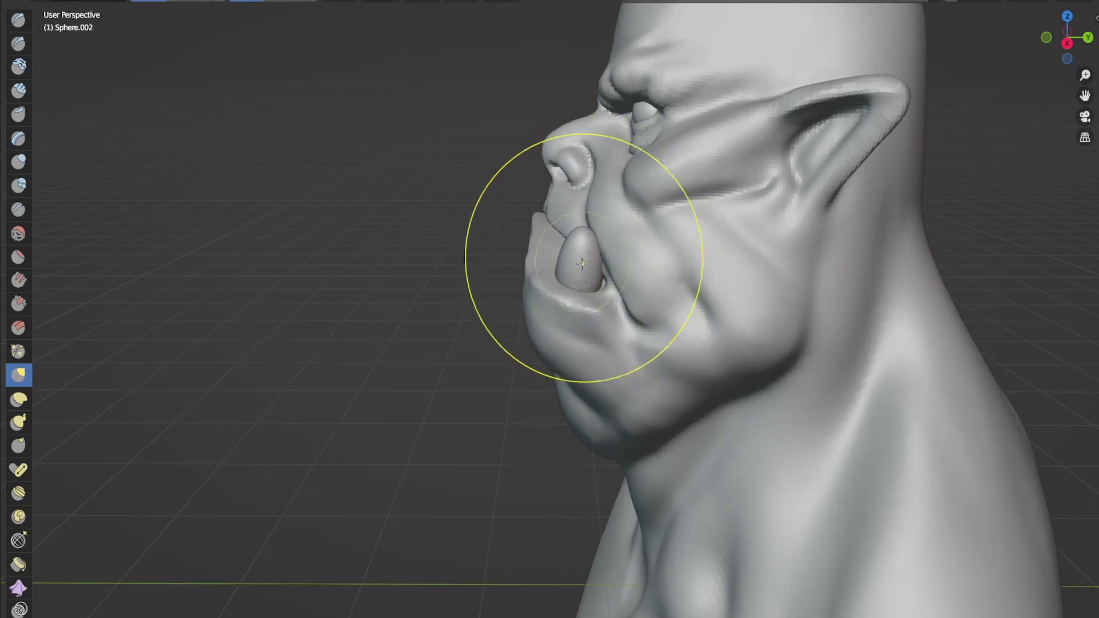
- Orbit around the head to inspect the lower lip and tusks from side-on angles
middle_drag(581, 262, 613, 343)
scroll(615, 294, up, 4)
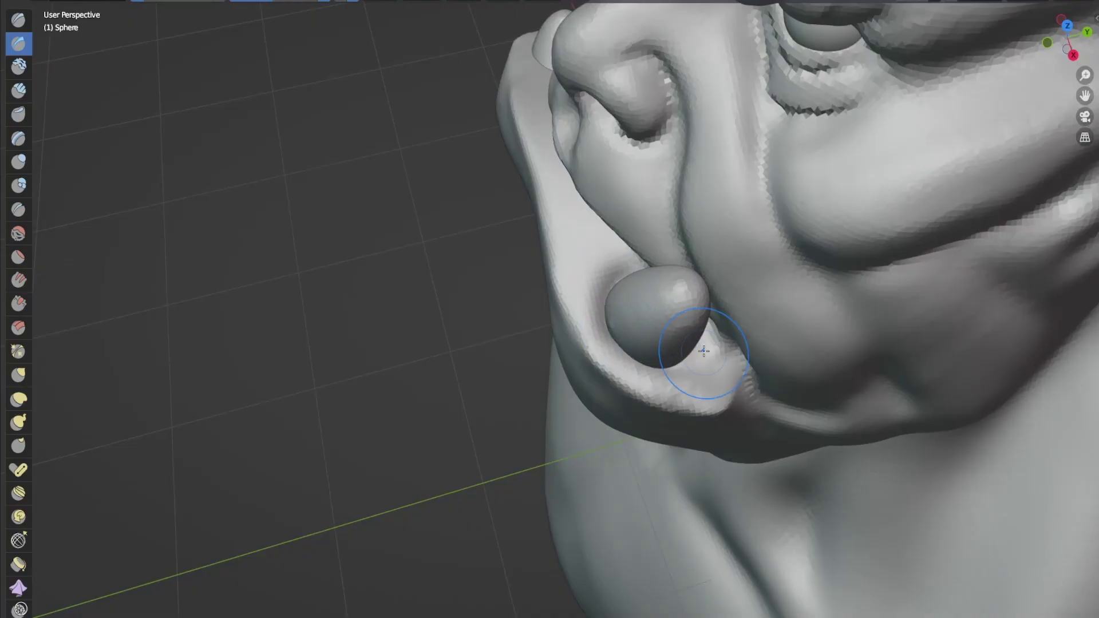
scroll(704, 351, down, 5)
middle_drag(704, 350, 601, 326)
scroll(499, 299, up, 5)
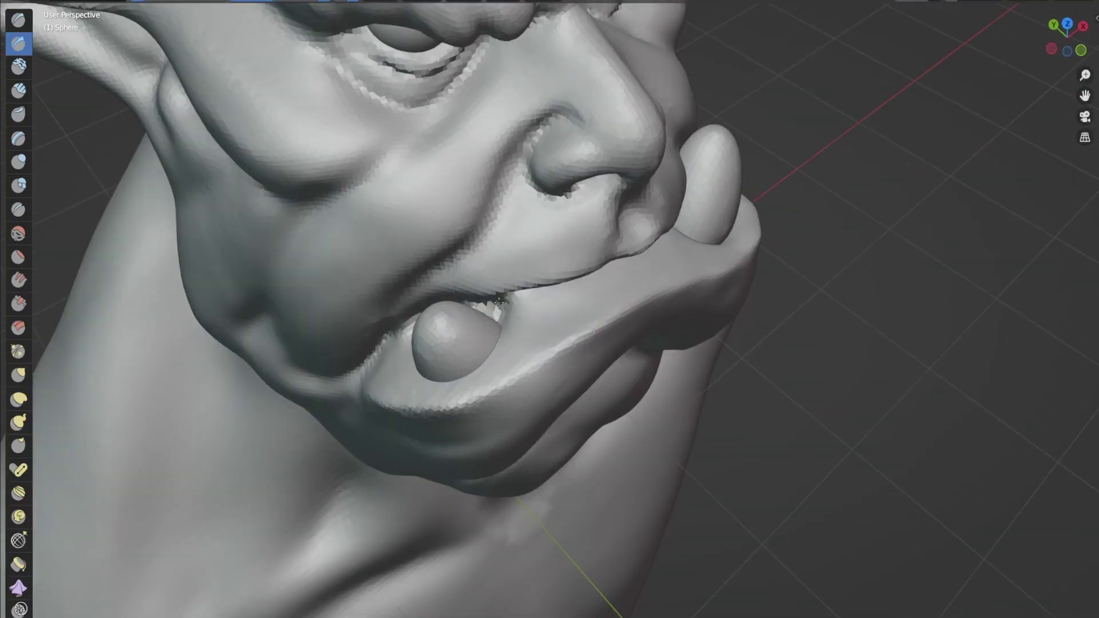
middle_drag(499, 300, 589, 348)
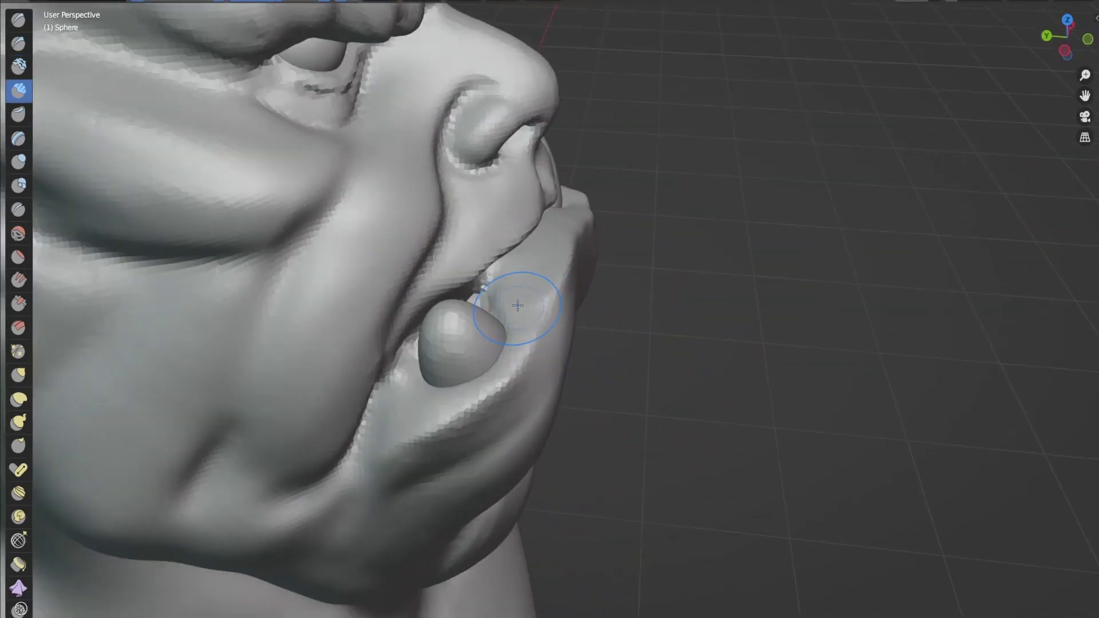
scroll(467, 414, down, 4)
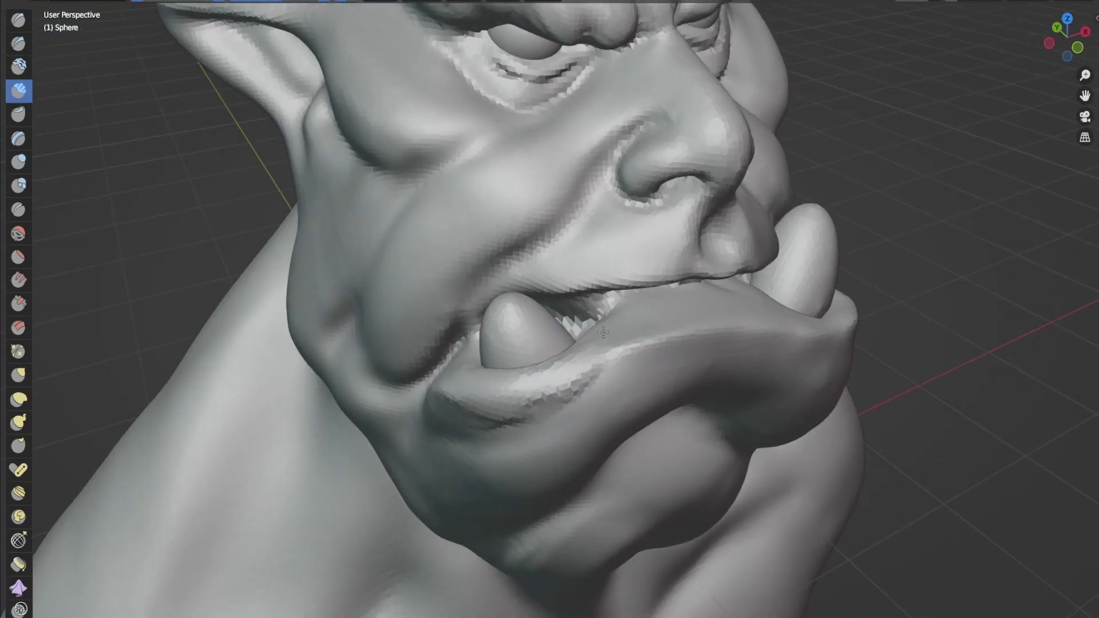
mouse_move(467, 415)
middle_down()
mouse_move(650, 355)
mouse_move(435, 323)
mouse_move(483, 378)
middle_up()
- Orbit to a lower, frontal view that shows the whole orc bust
middle_drag(687, 337, 632, 369)
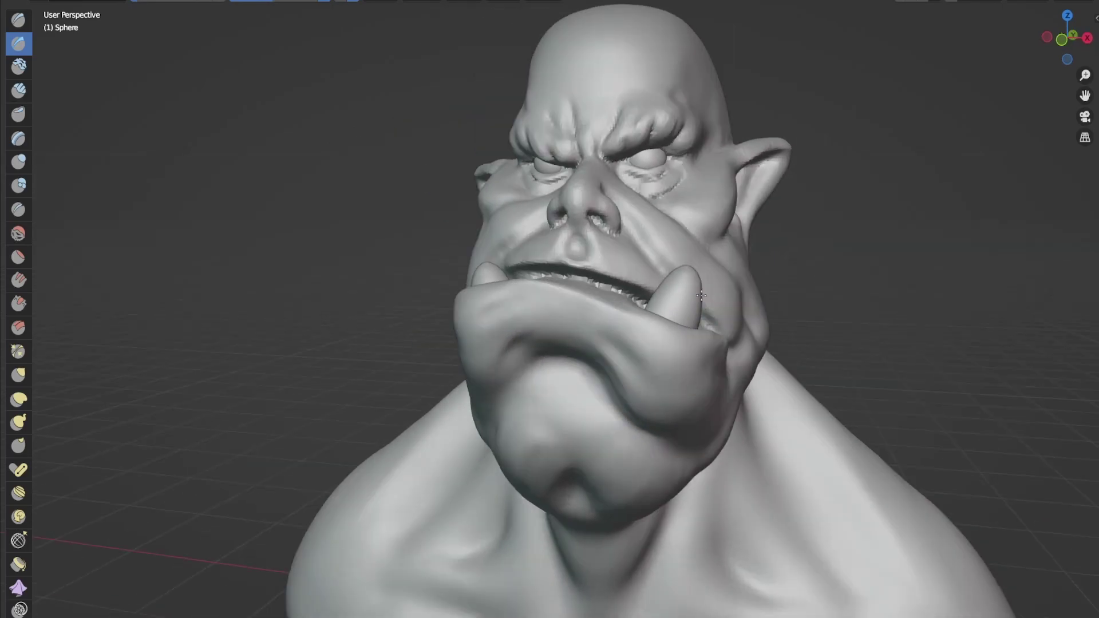
middle_drag(629, 436, 601, 294)
scroll(775, 323, down, 5)
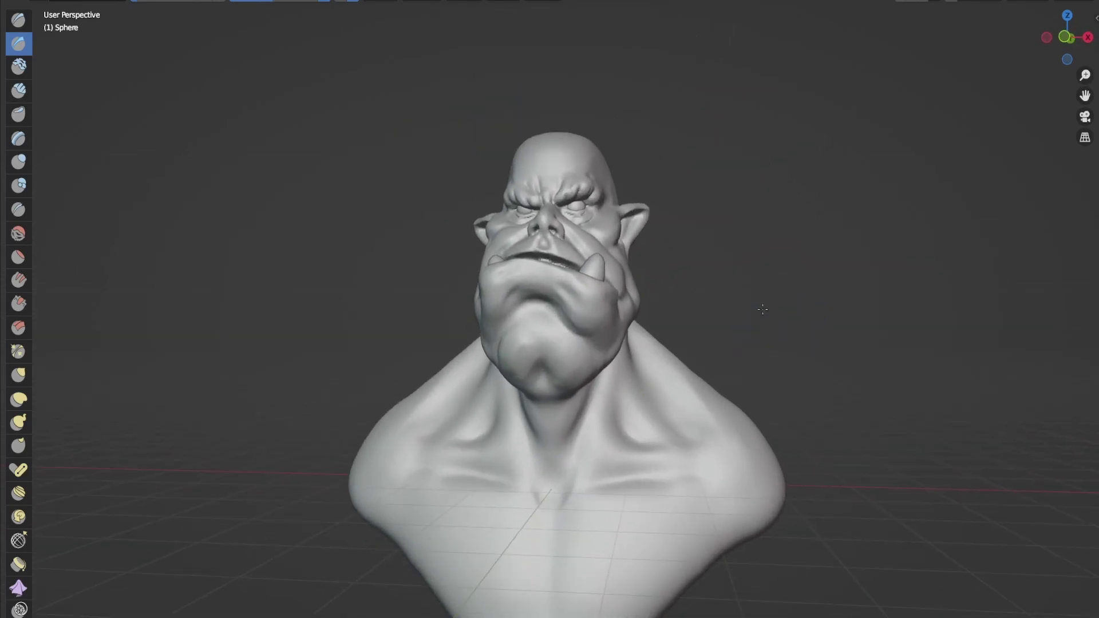